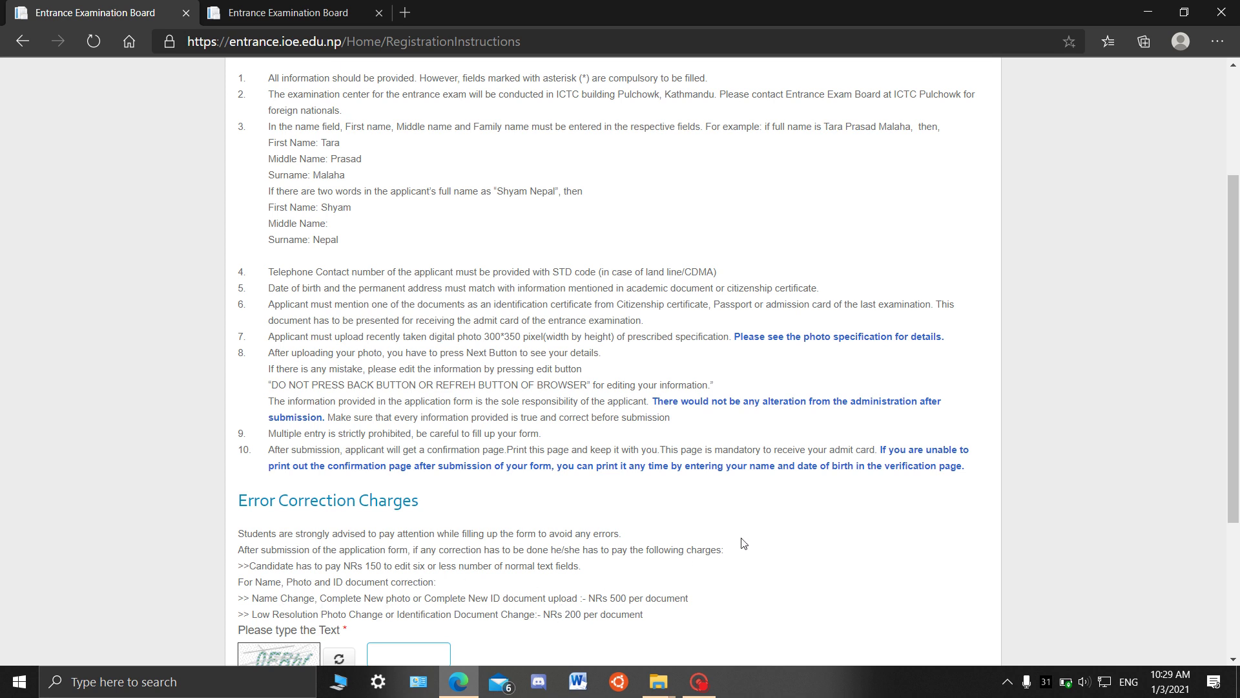
- Enter the captcha text on the instructions page, agree to the terms and conditions, and continue to the registration form
scroll(707, 543, down, 3)
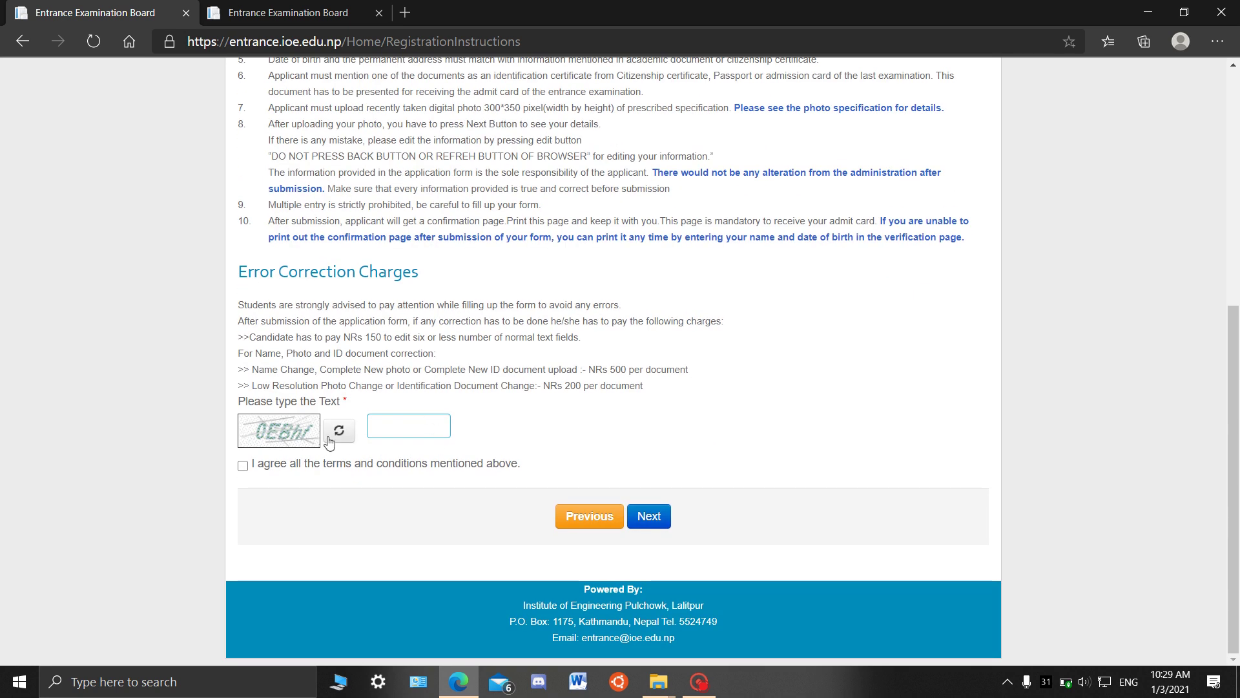
click(391, 428)
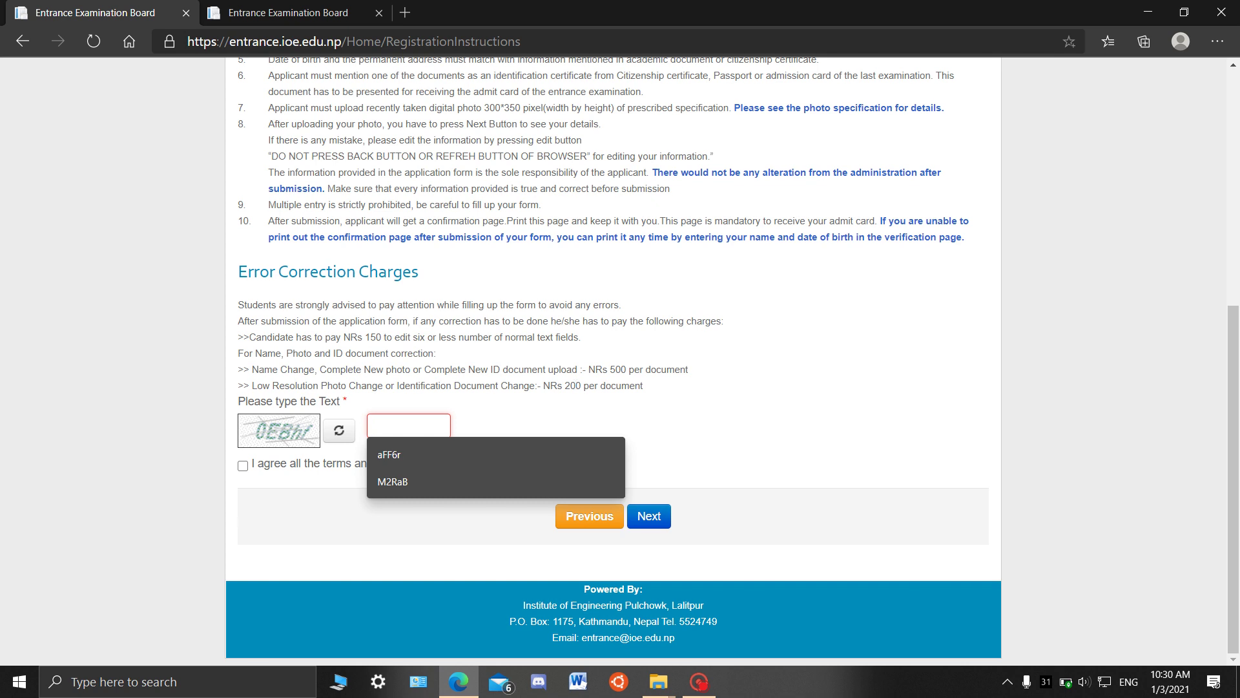
text(0)
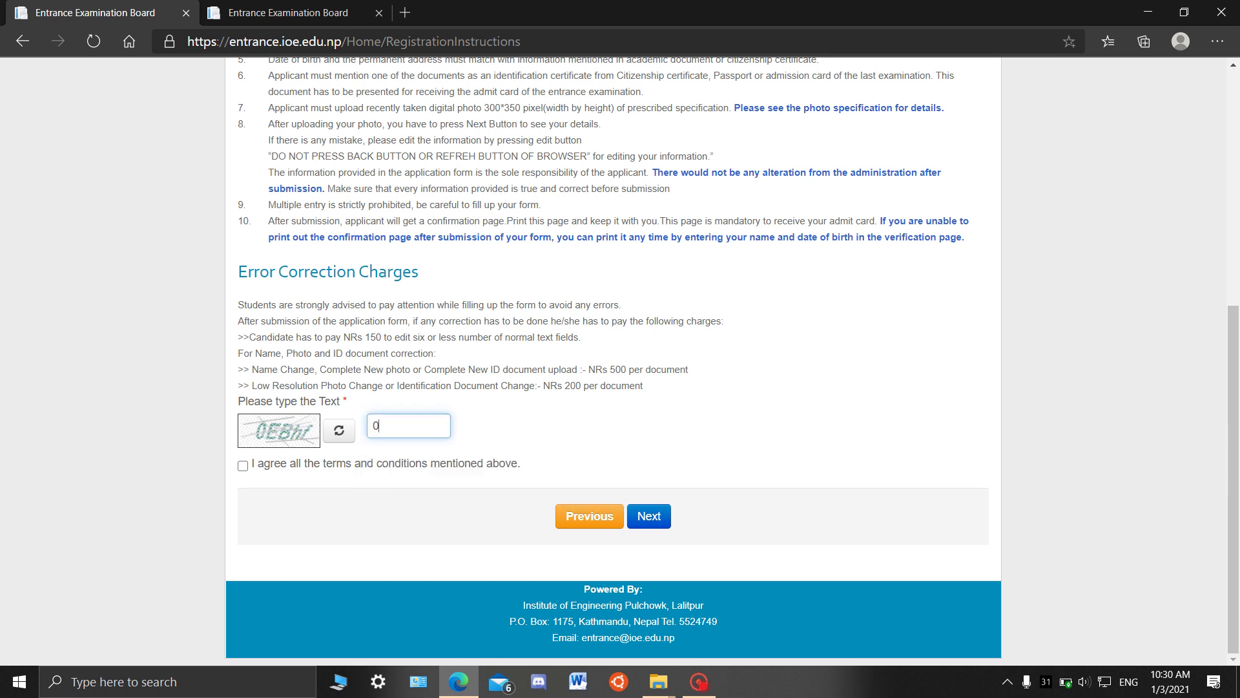
text(EBhf)
click(243, 465)
click(651, 516)
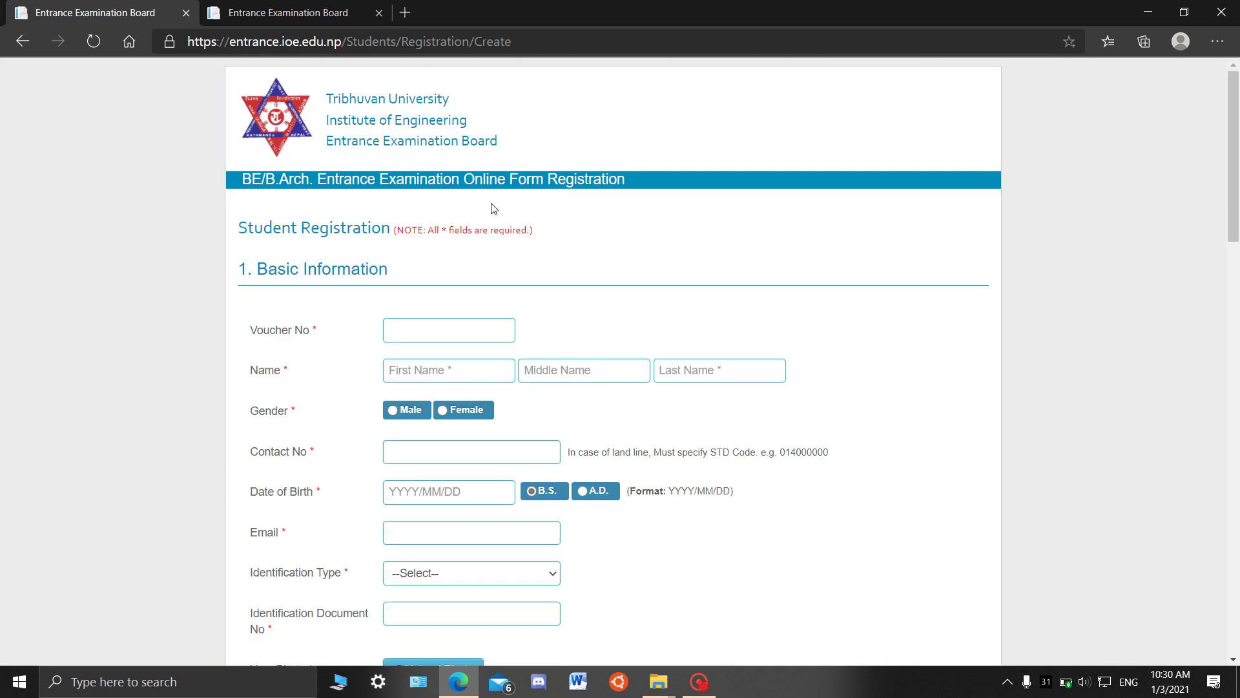
- Switch to the already filled-in registration form, review its basic information, and dismiss the captcha alert
click(330, 10)
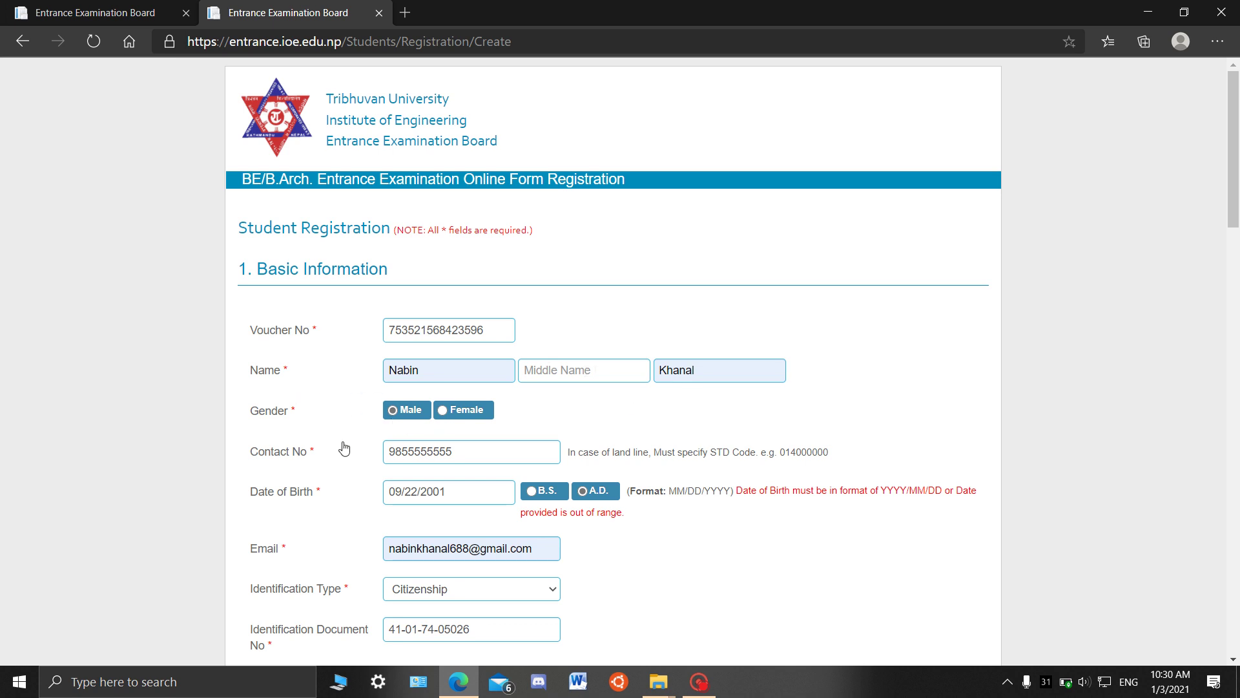
scroll(343, 443, down, 1)
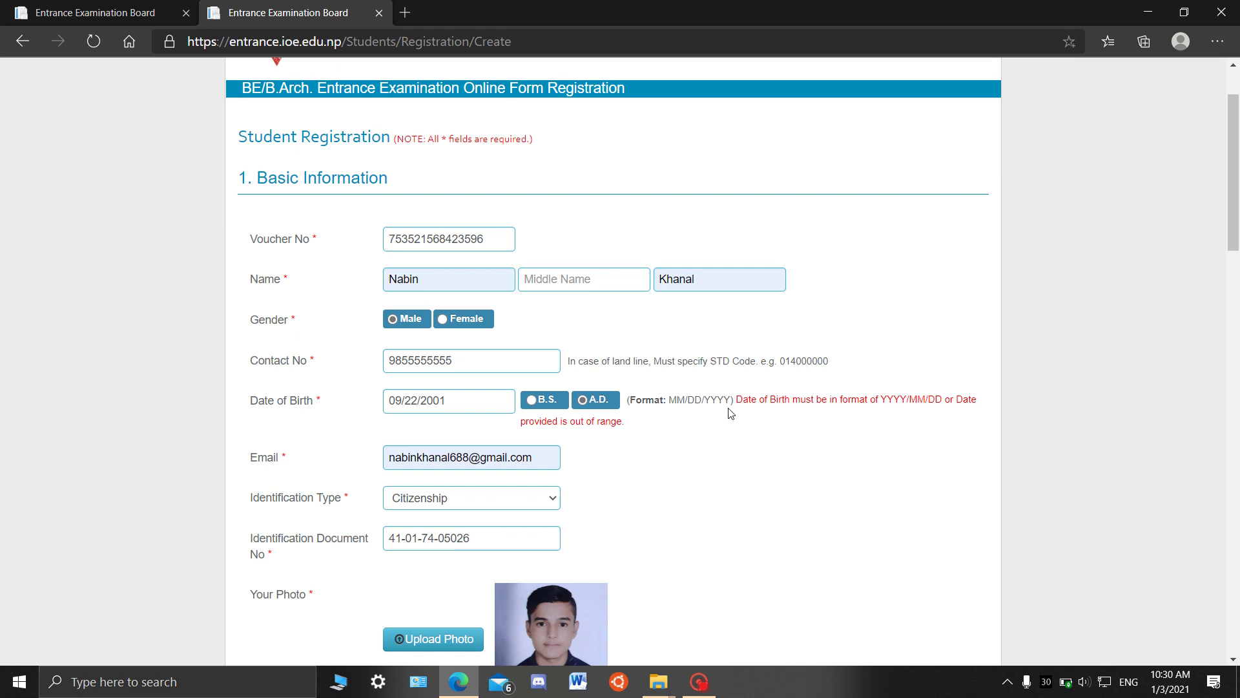
scroll(518, 420, down, 1)
scroll(517, 420, down, 2)
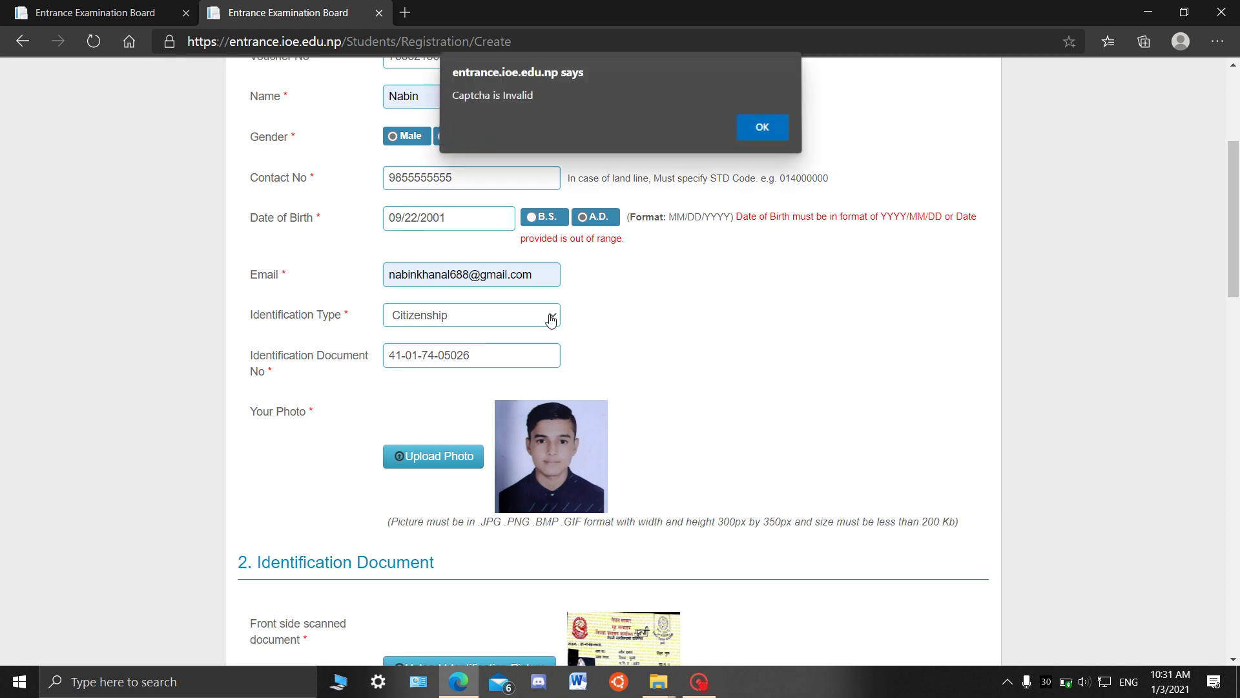
click(761, 130)
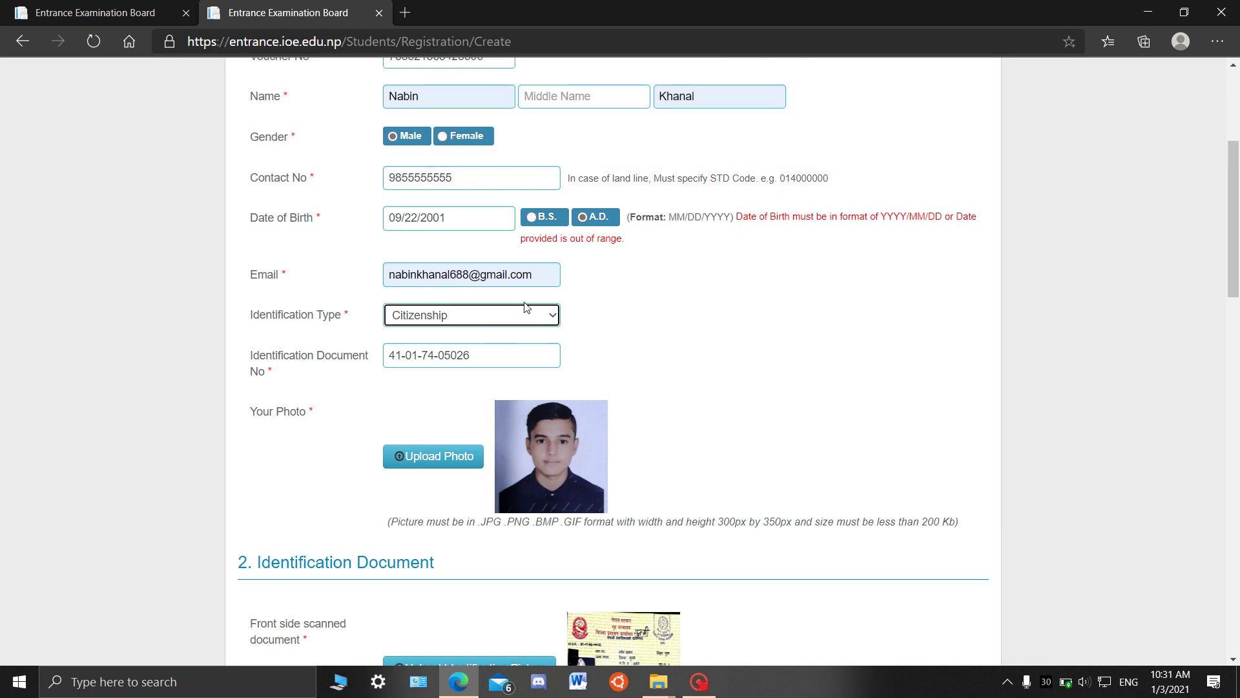
- Choose Citizenship as the identification type in the basic information
click(549, 319)
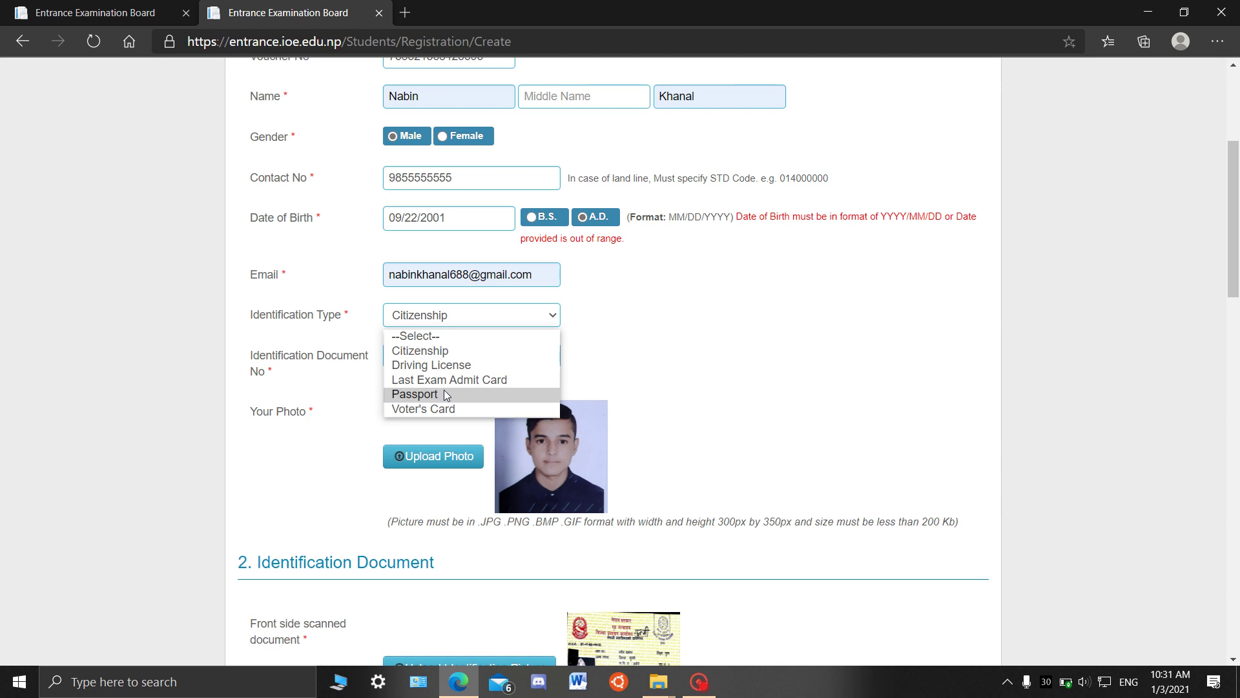
key(Up)
key(Up)
key(Up)
key(Up)
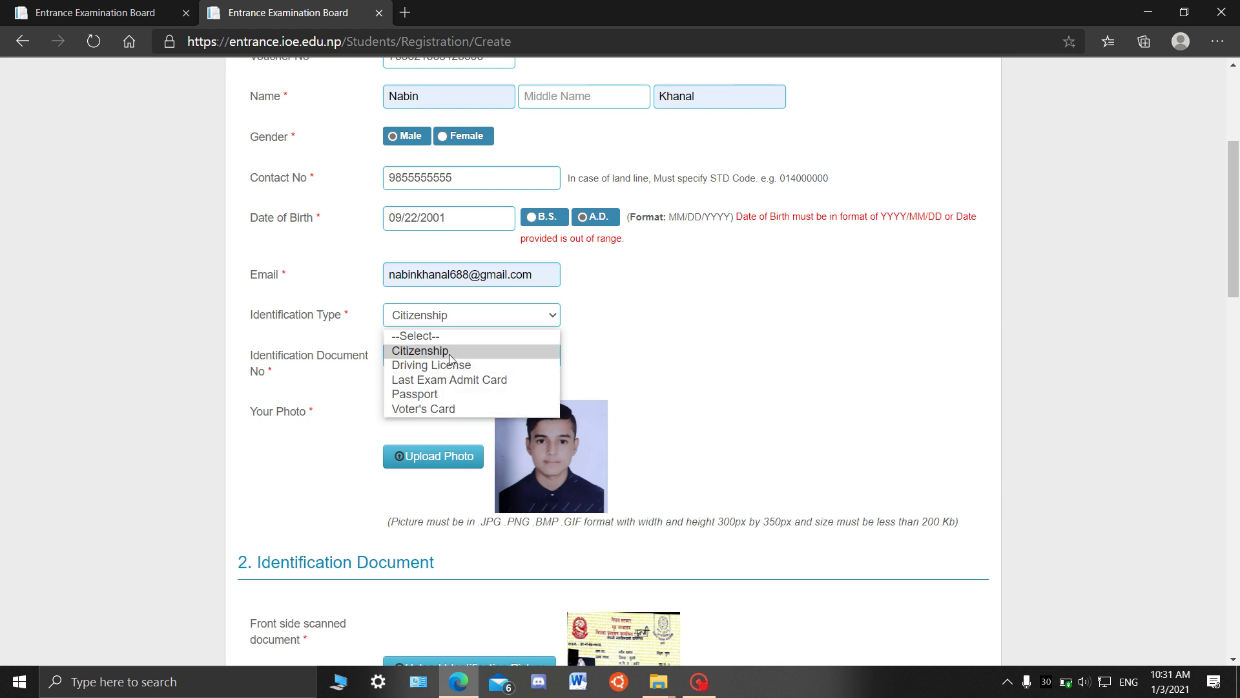
key(Return)
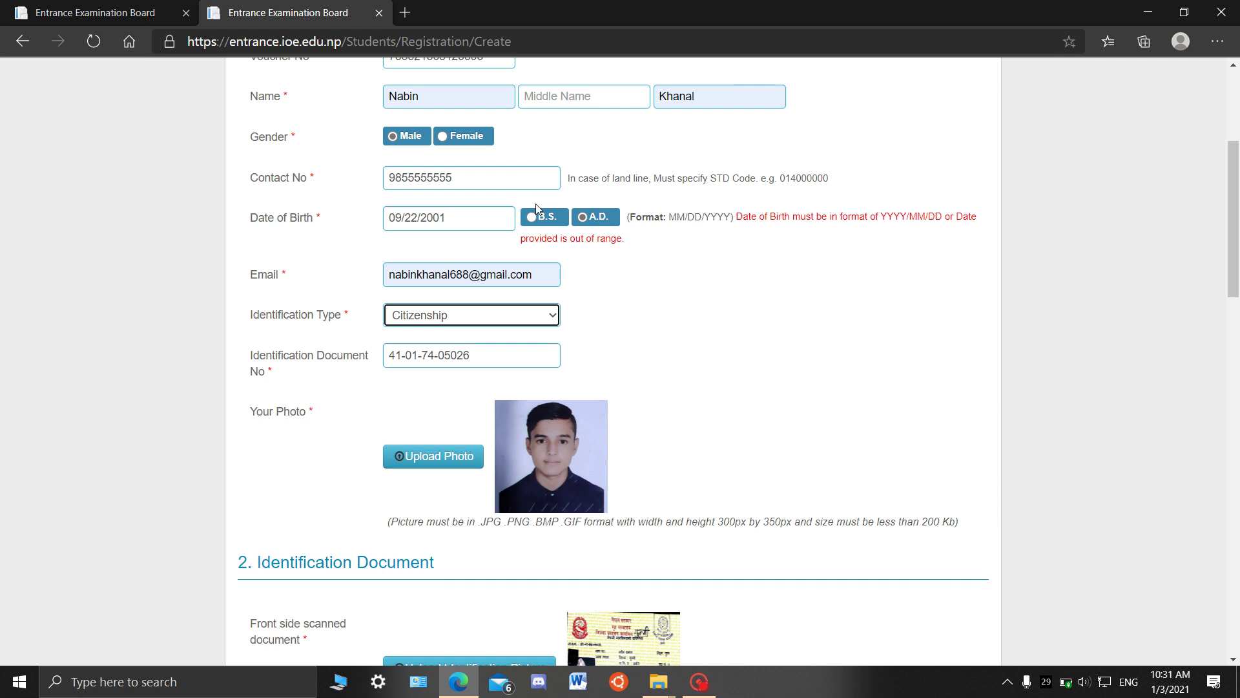
- Choose SLC as the SLC / Equivalent qualification in the school details
scroll(678, 430, down, 1)
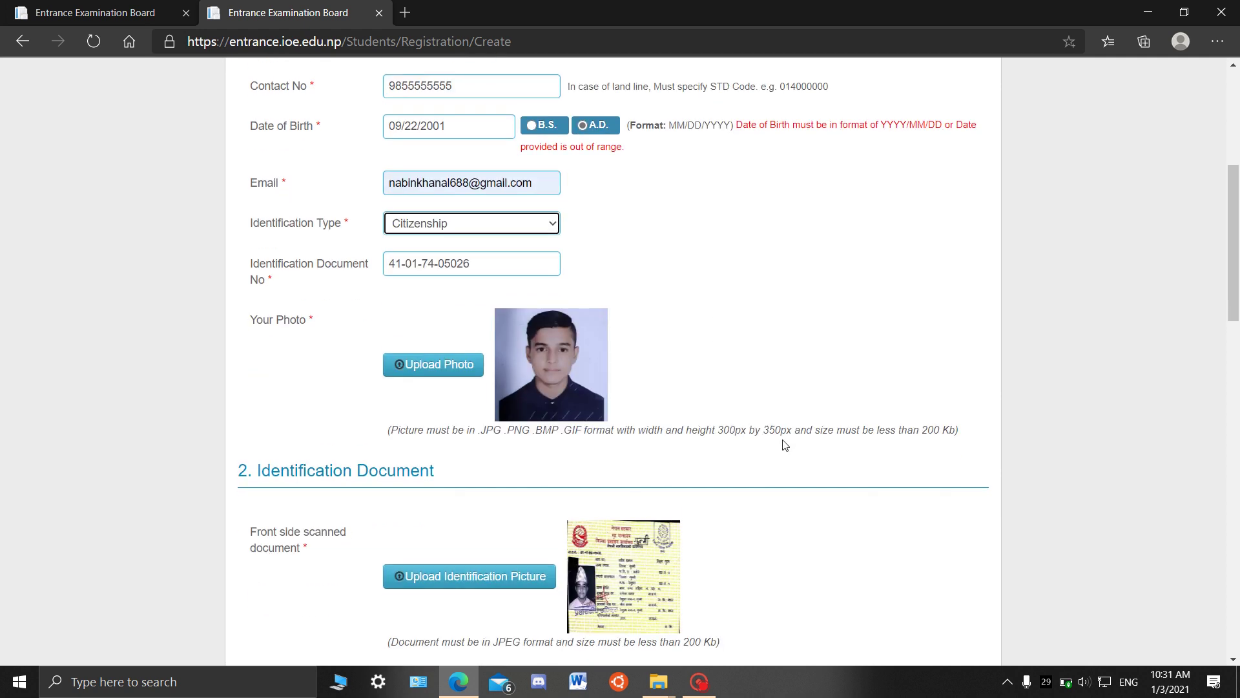
scroll(846, 398, down, 1)
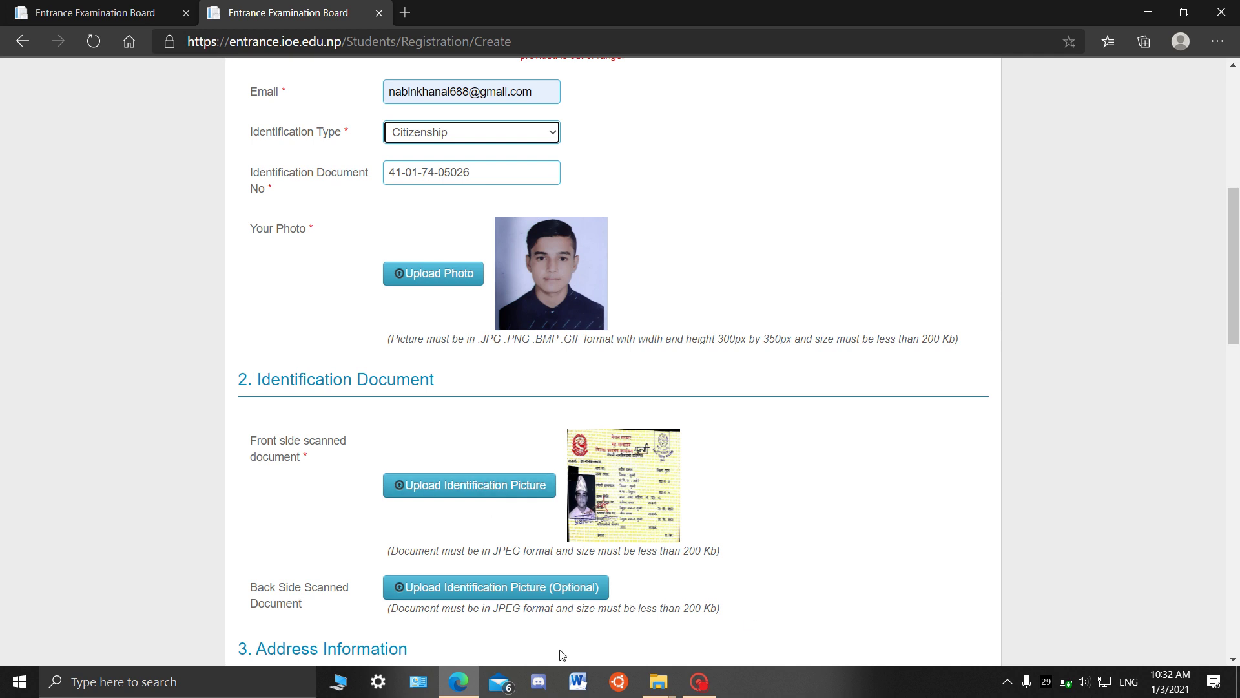
scroll(566, 639, down, 1)
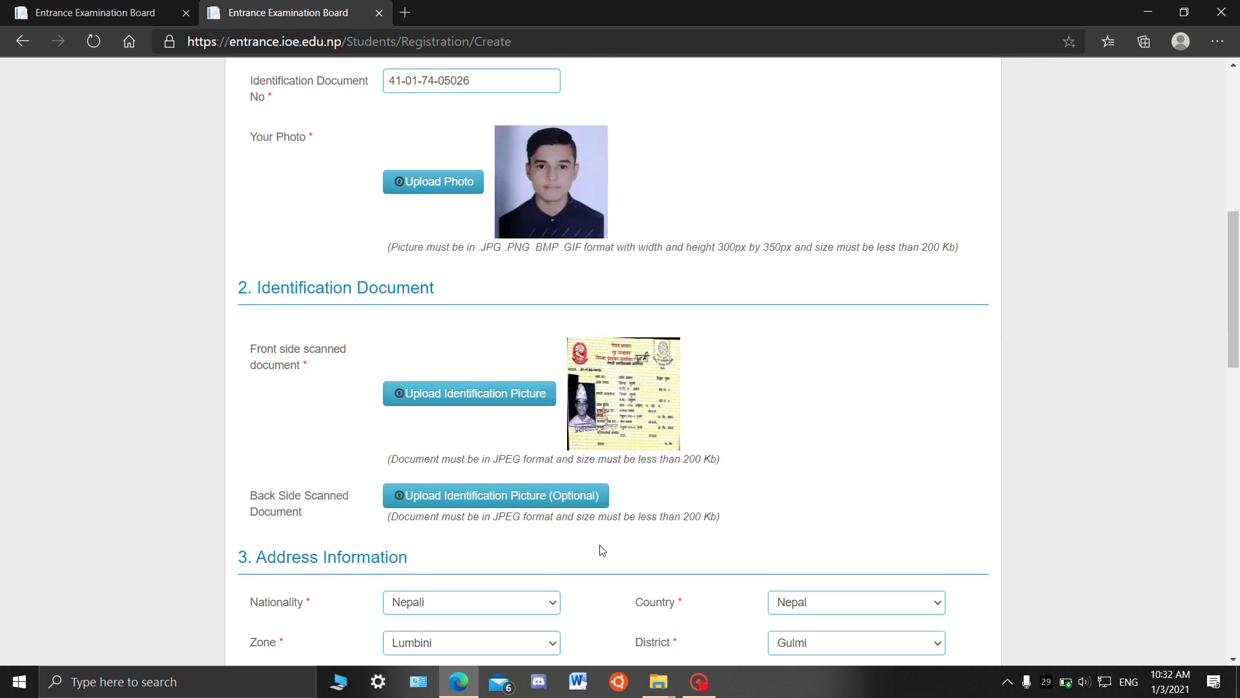
scroll(602, 550, down, 2)
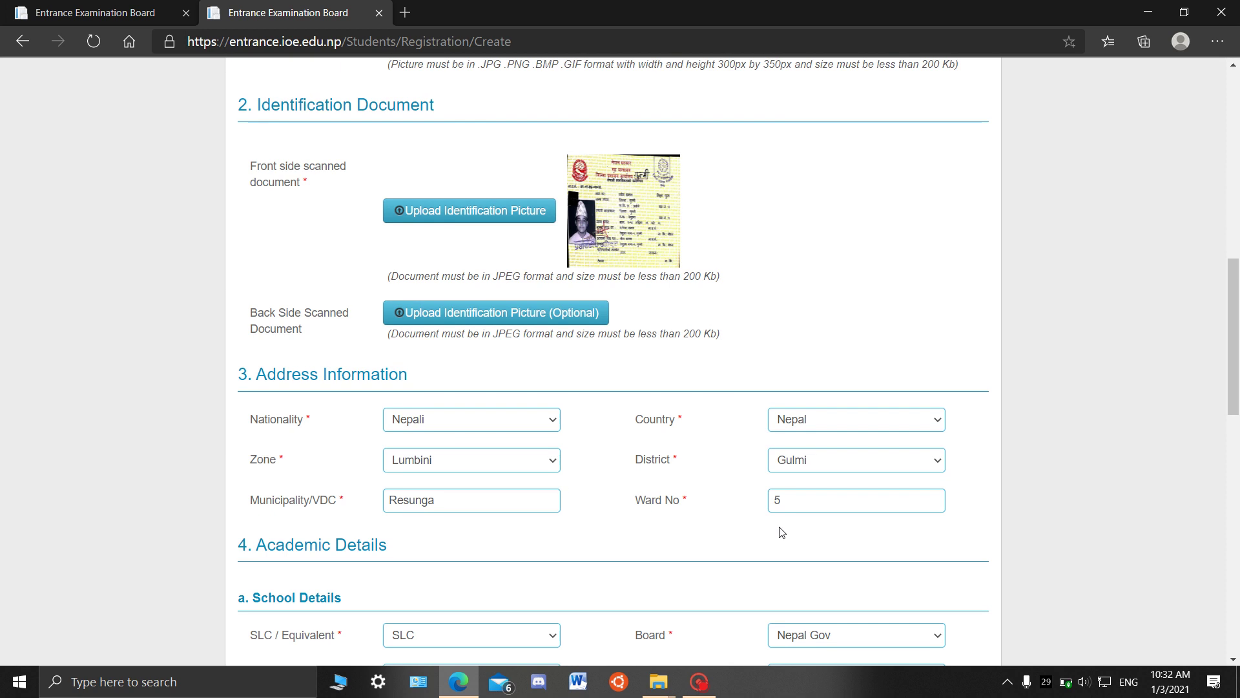
scroll(782, 532, down, 1)
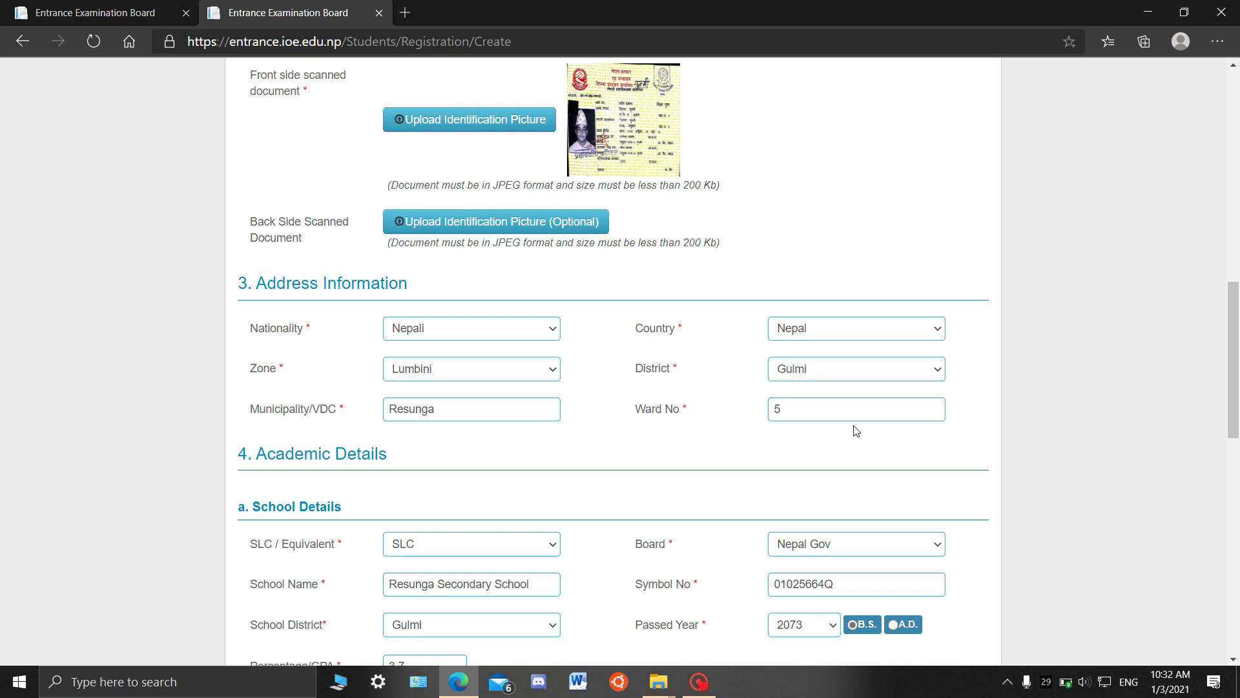
scroll(646, 440, down, 1)
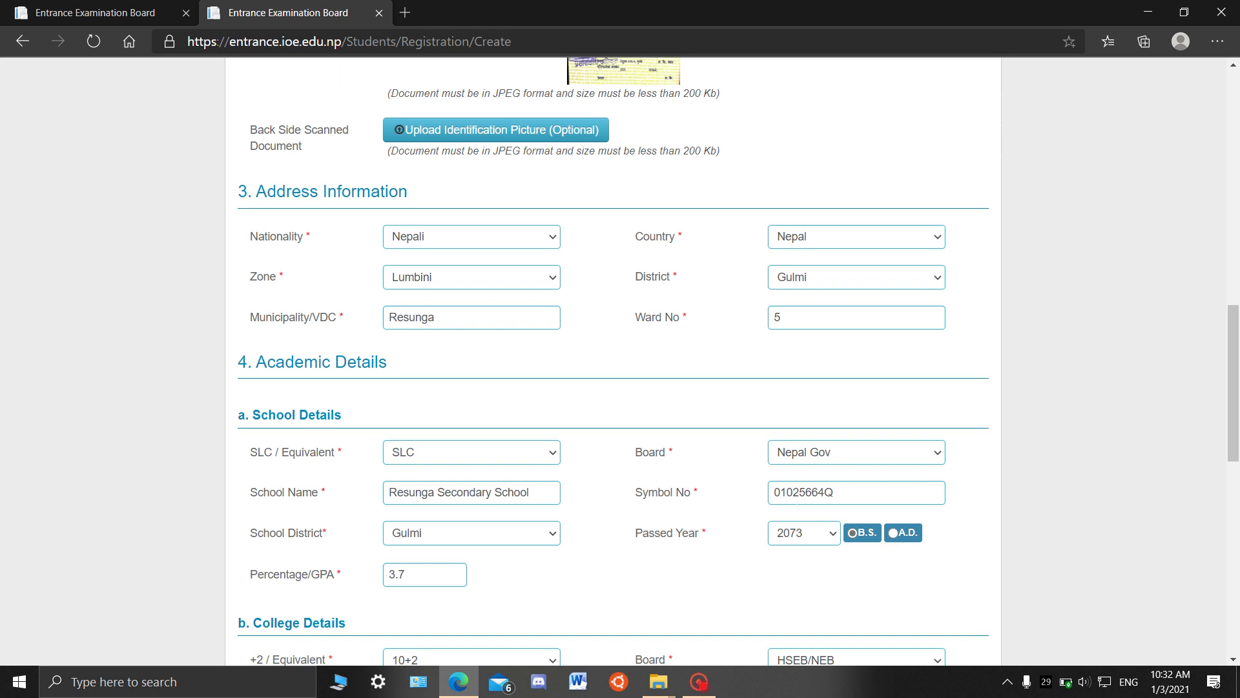
click(552, 455)
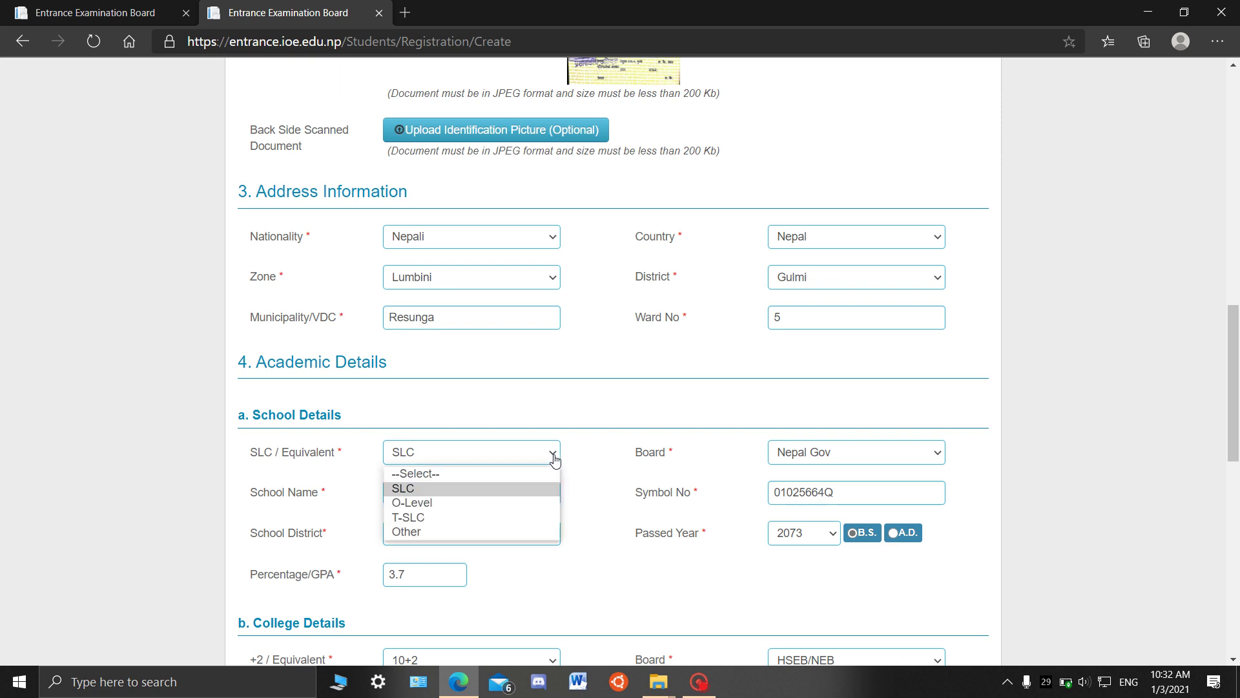
click(525, 488)
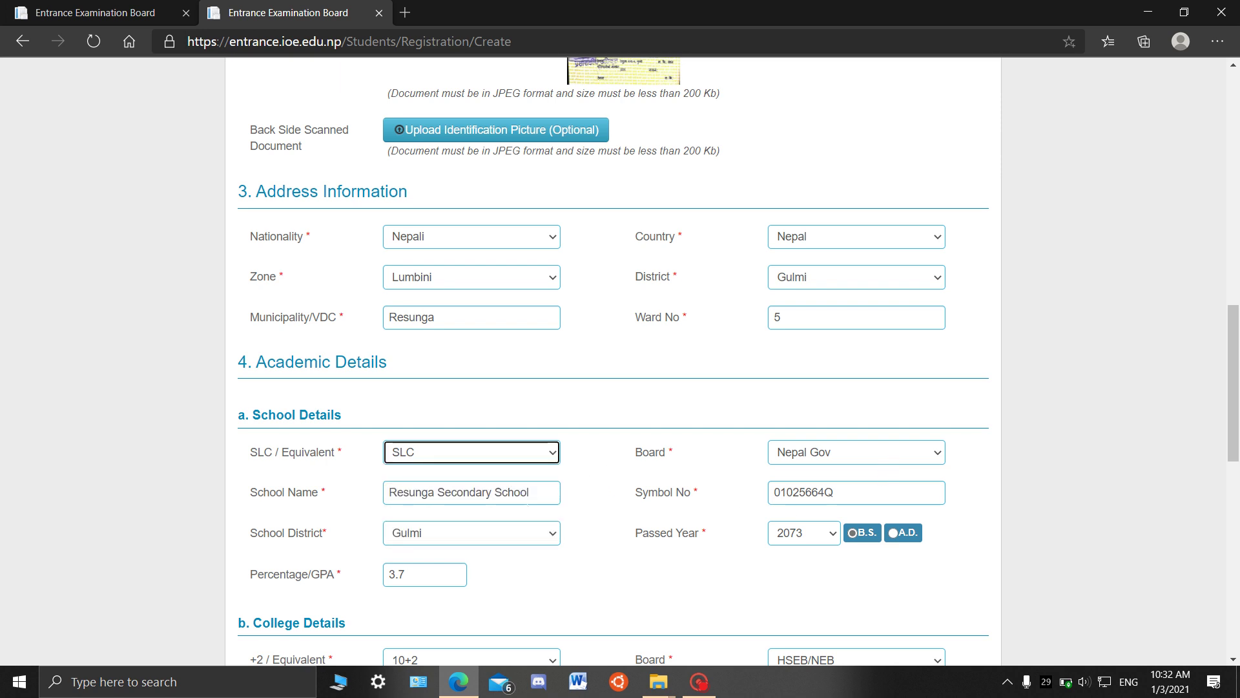
- Set the board in the college details to HSEB/NEB
scroll(526, 509, down, 2)
scroll(534, 531, down, 1)
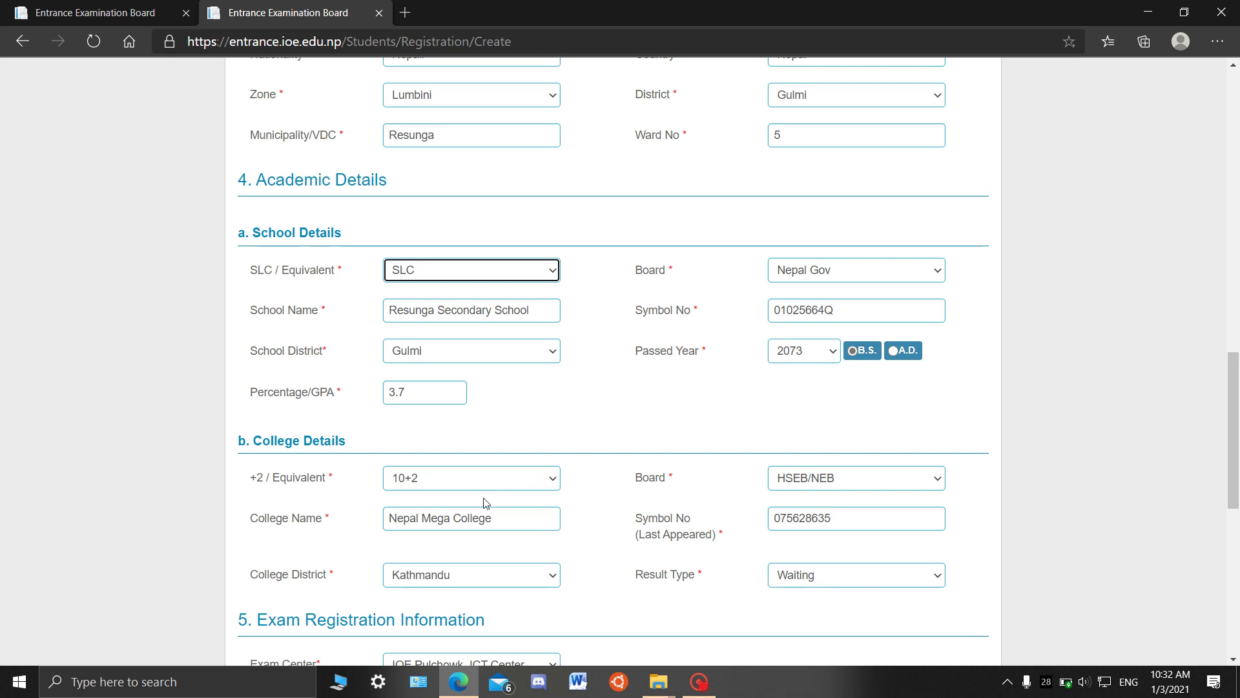
click(879, 483)
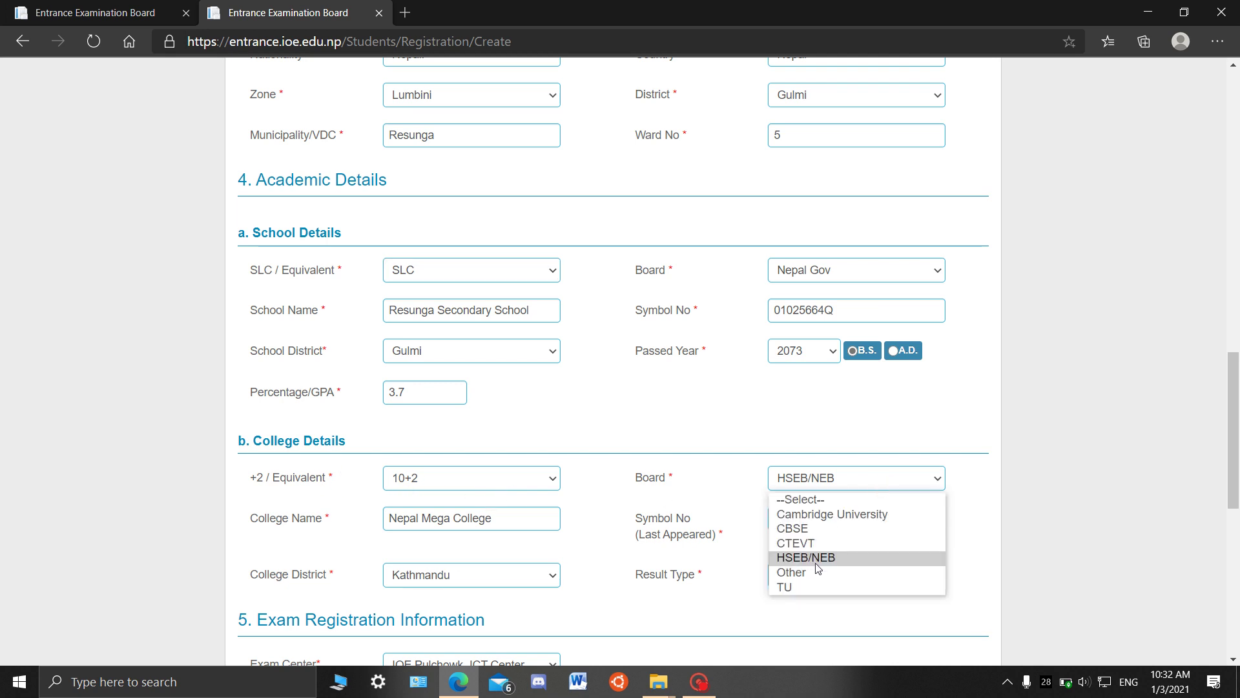
click(817, 563)
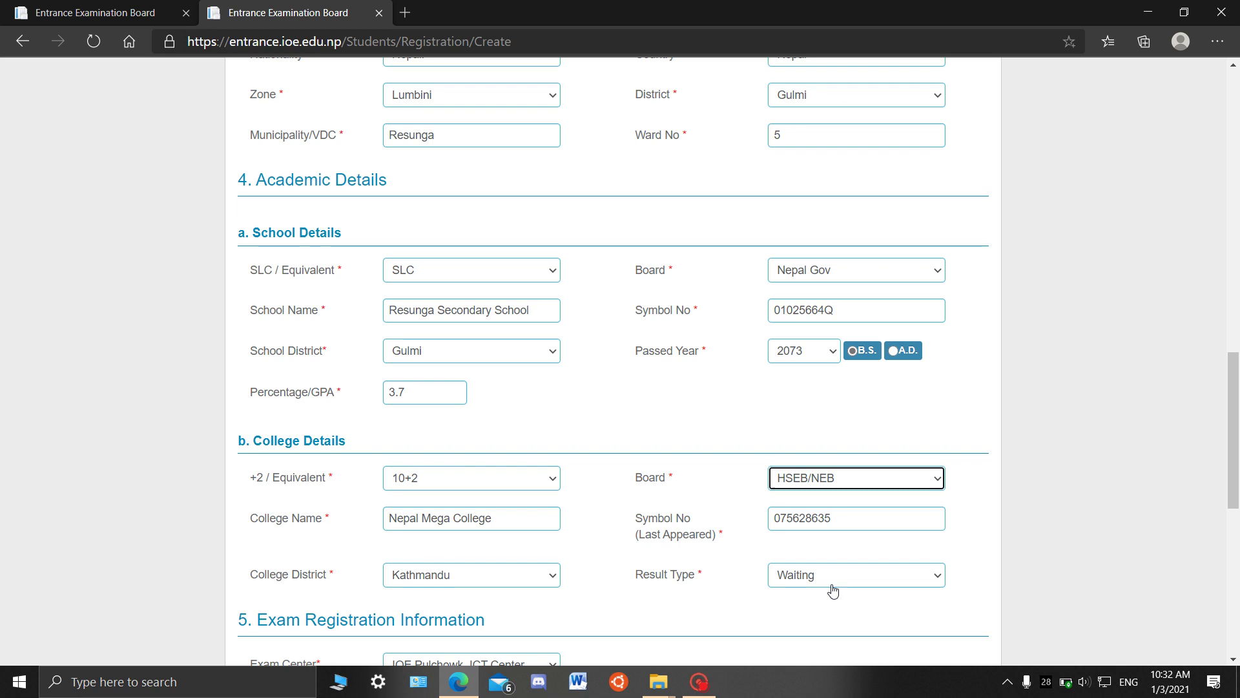
- Choose IOE Pulchowk, ICT Center as the exam center in the exam registration information
scroll(833, 591, down, 3)
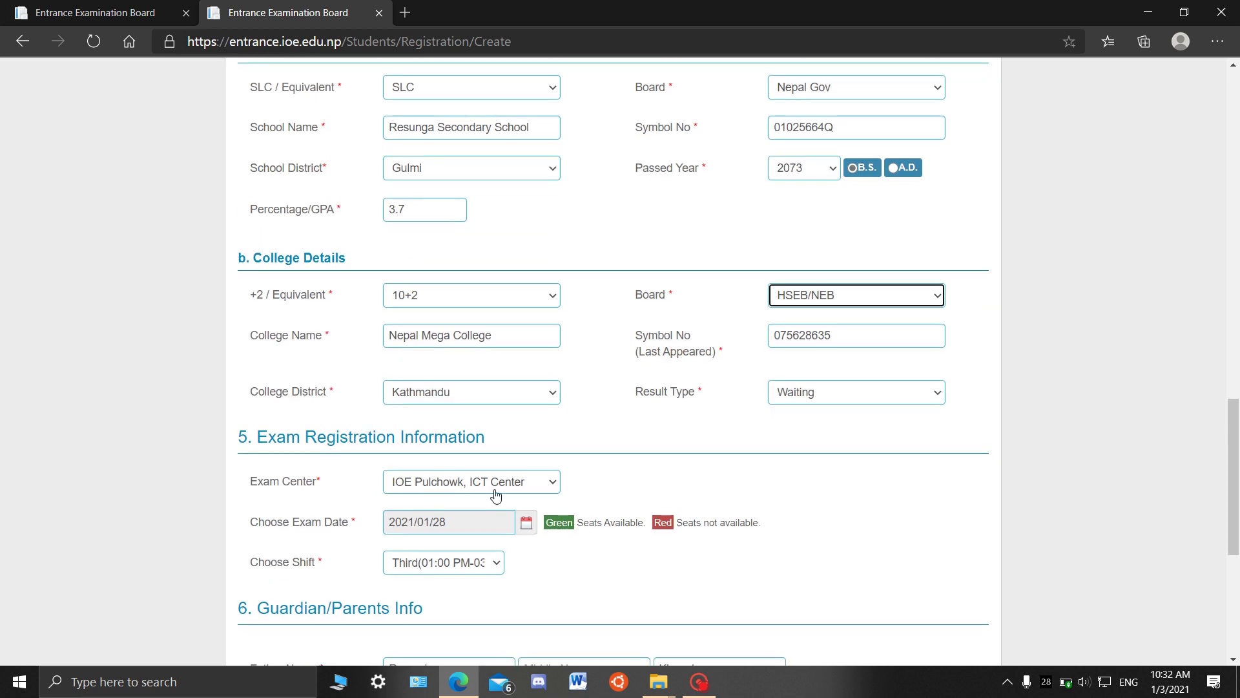
click(547, 489)
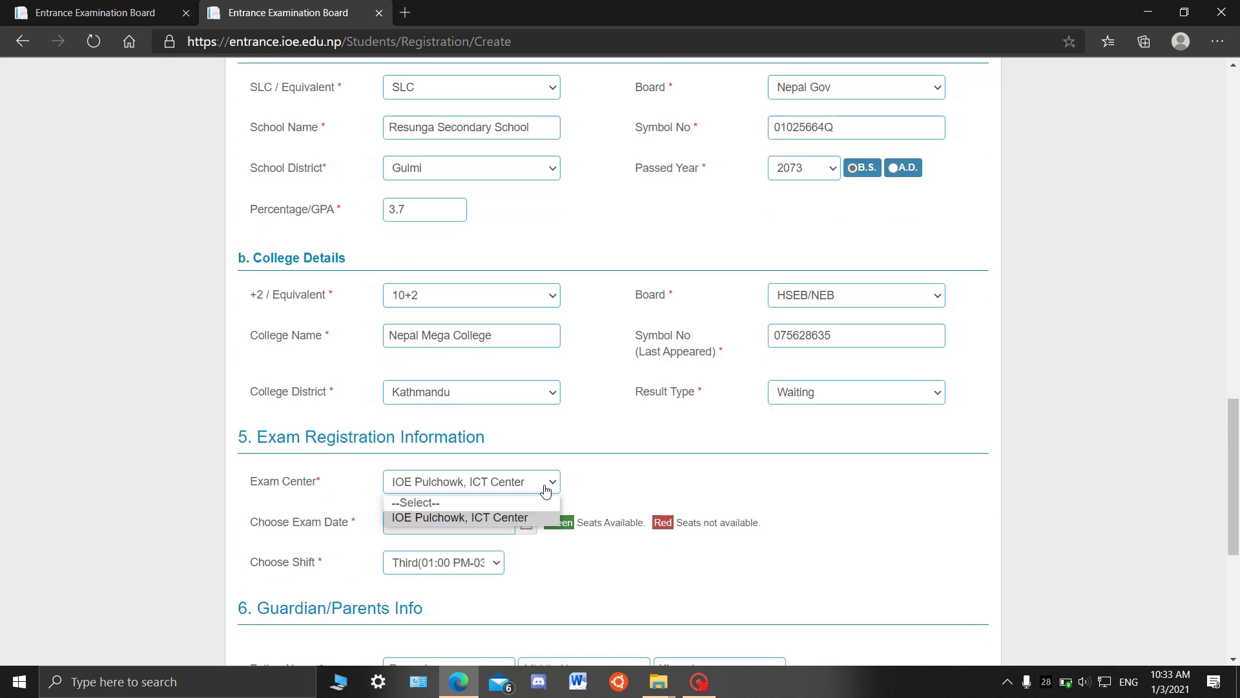
click(476, 517)
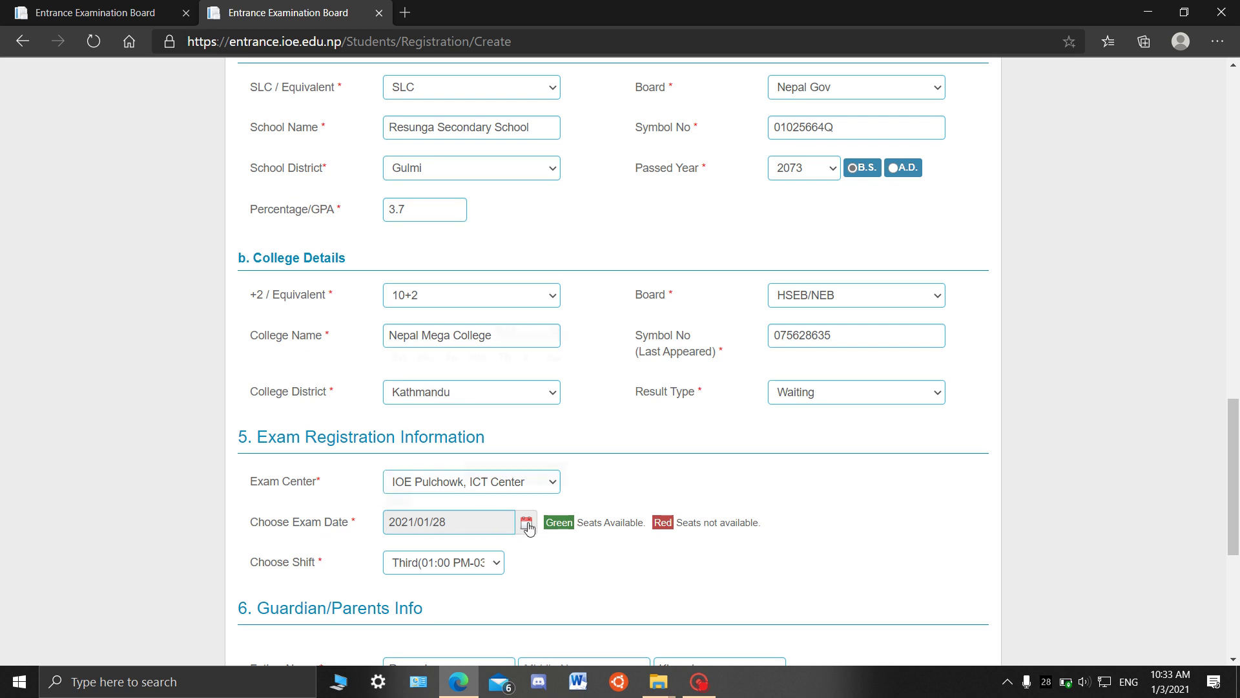
- Set the exam date to 2021/01/29 and choose the Third (01:00 PM-03:40 PM) shift
click(528, 526)
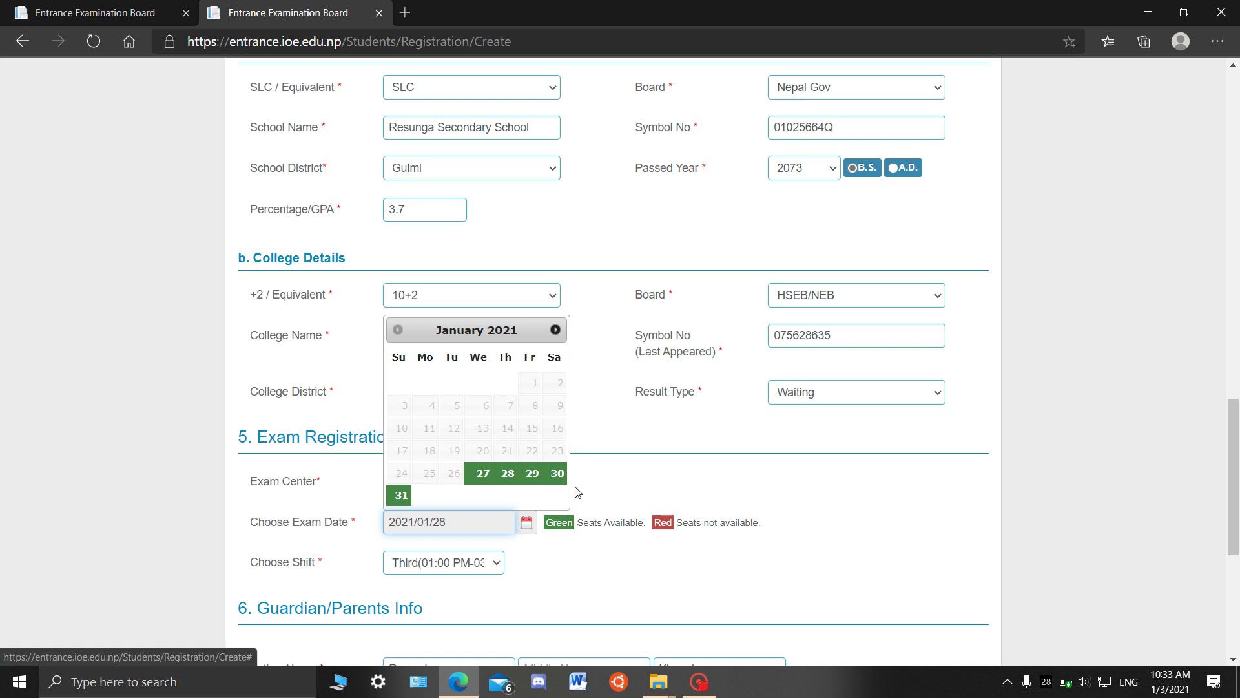
click(531, 475)
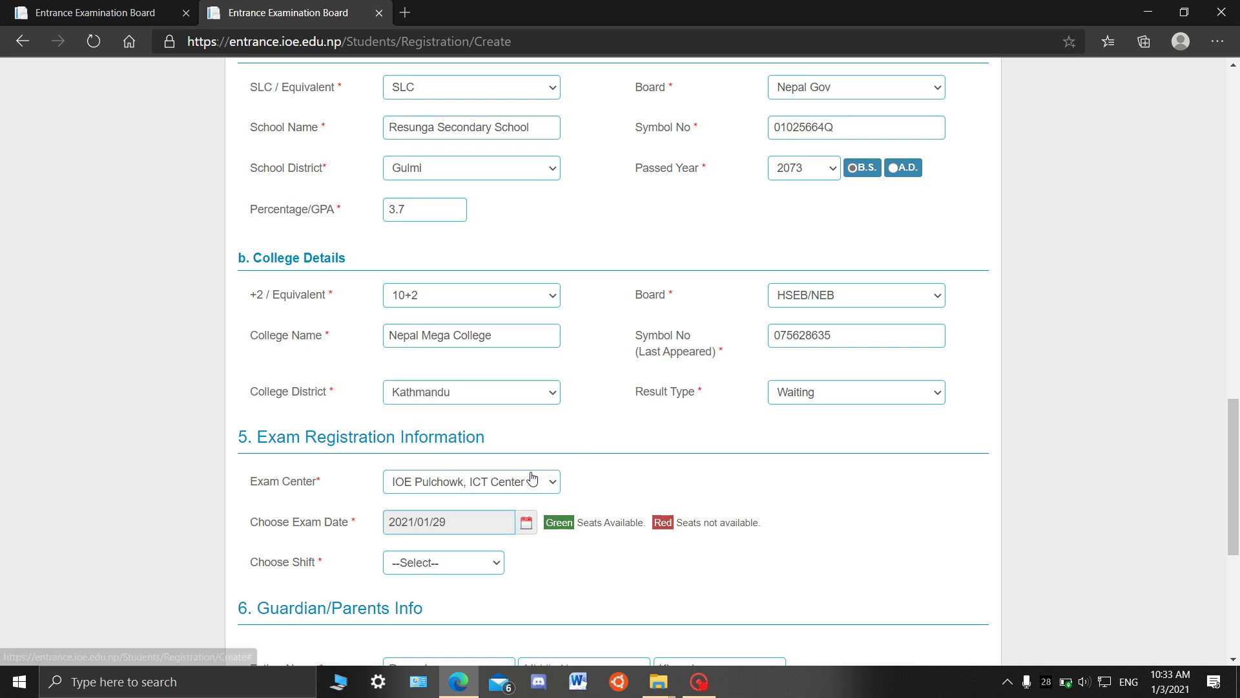
click(498, 569)
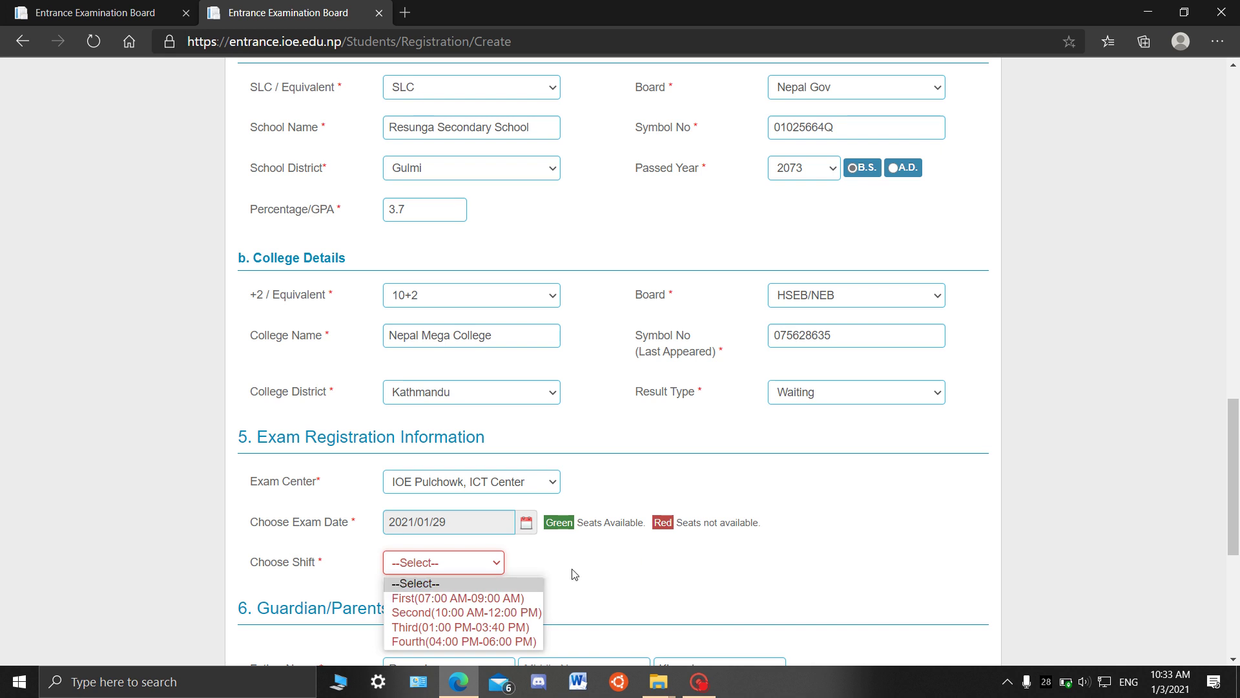
click(472, 628)
- Enter the spam verification text, try to save and proceed with the application, and dismiss the resulting alert
scroll(738, 552, down, 1)
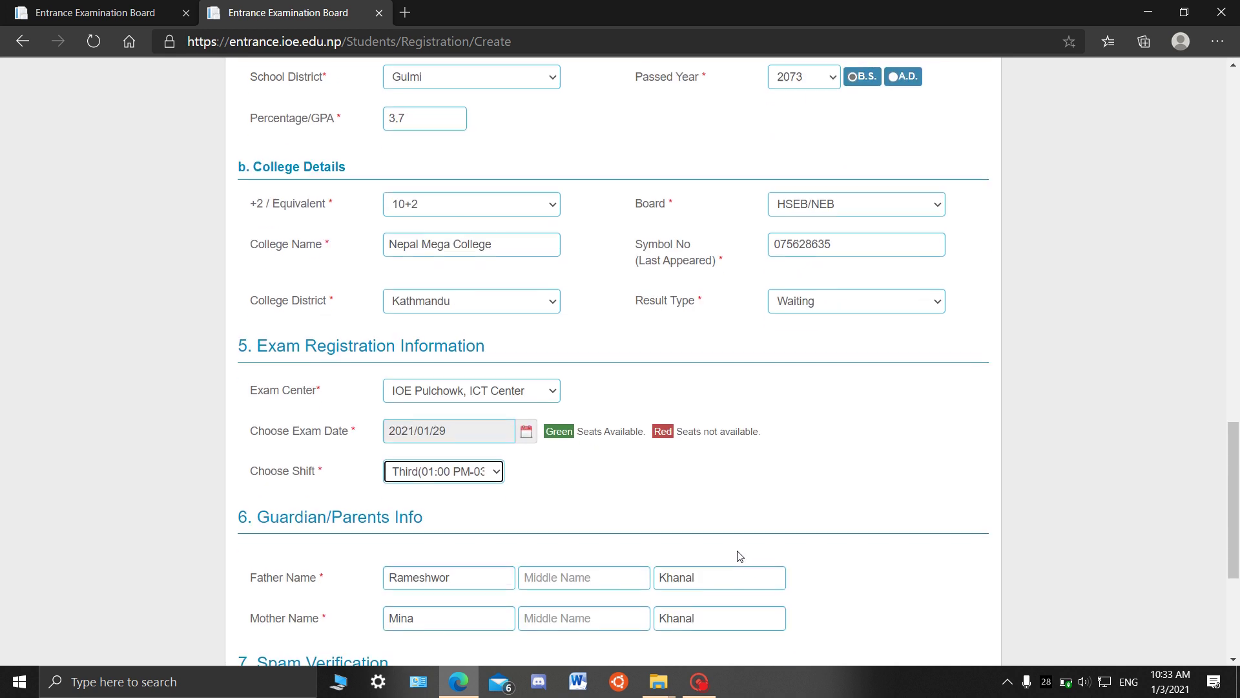
scroll(738, 554, down, 1)
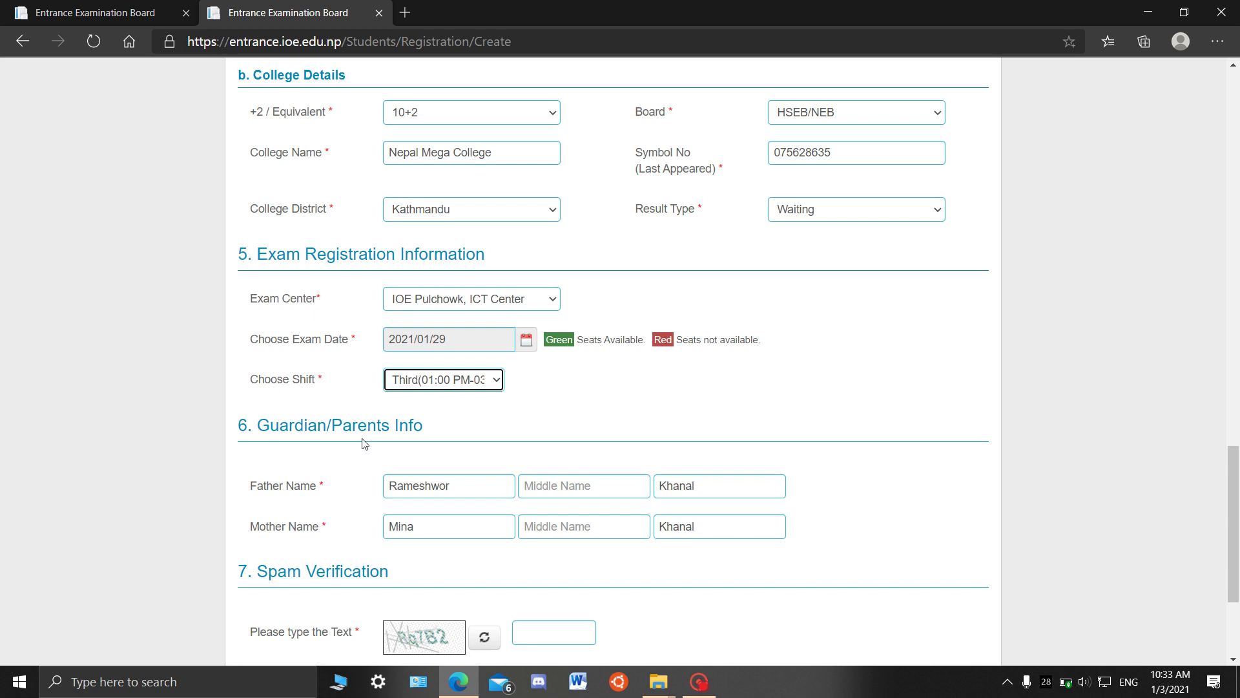
scroll(421, 553, down, 1)
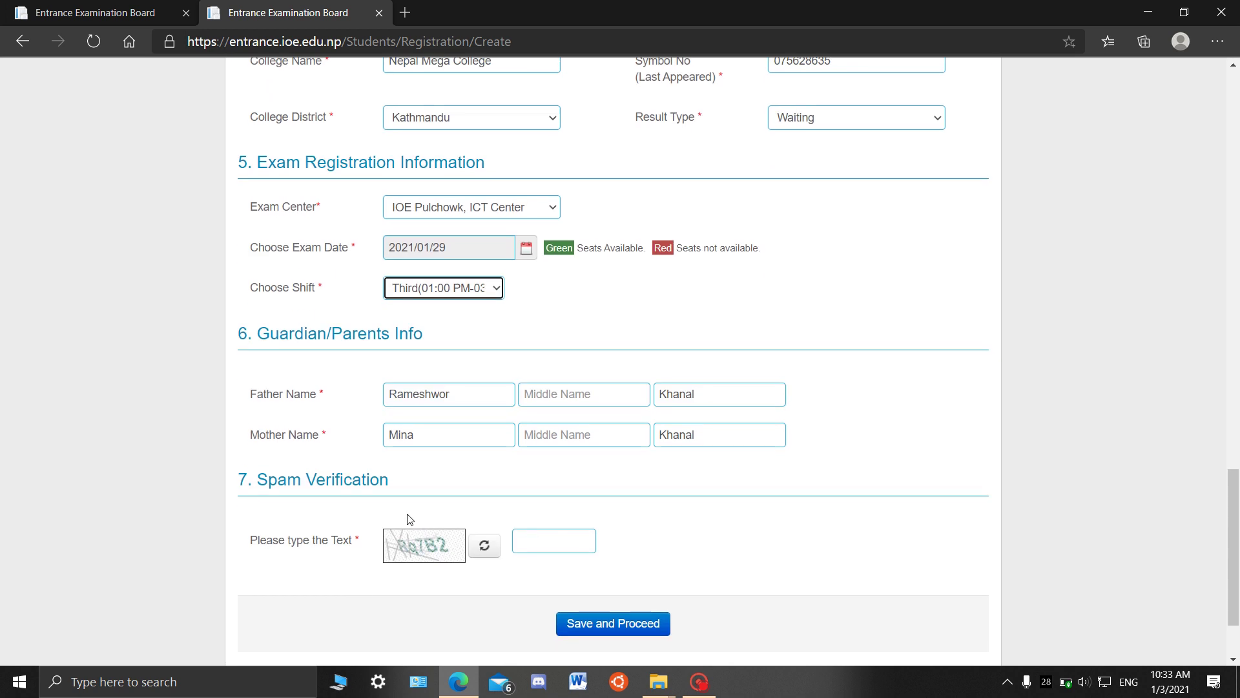
click(552, 541)
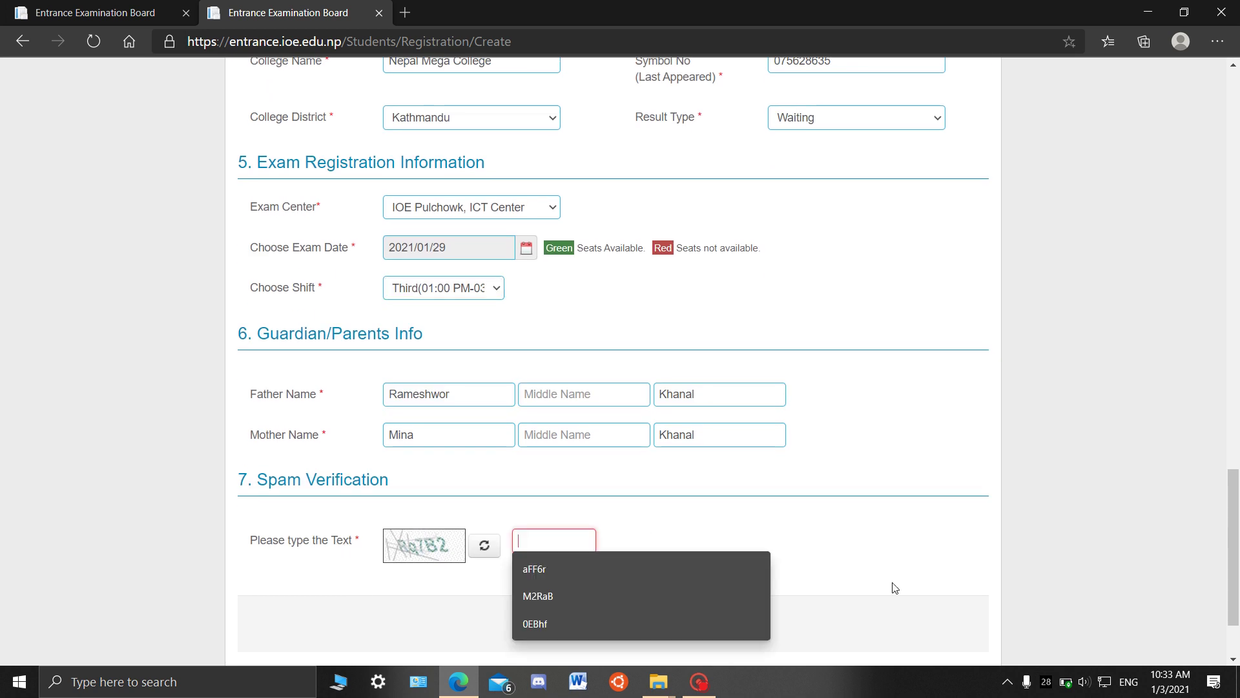
text(R)
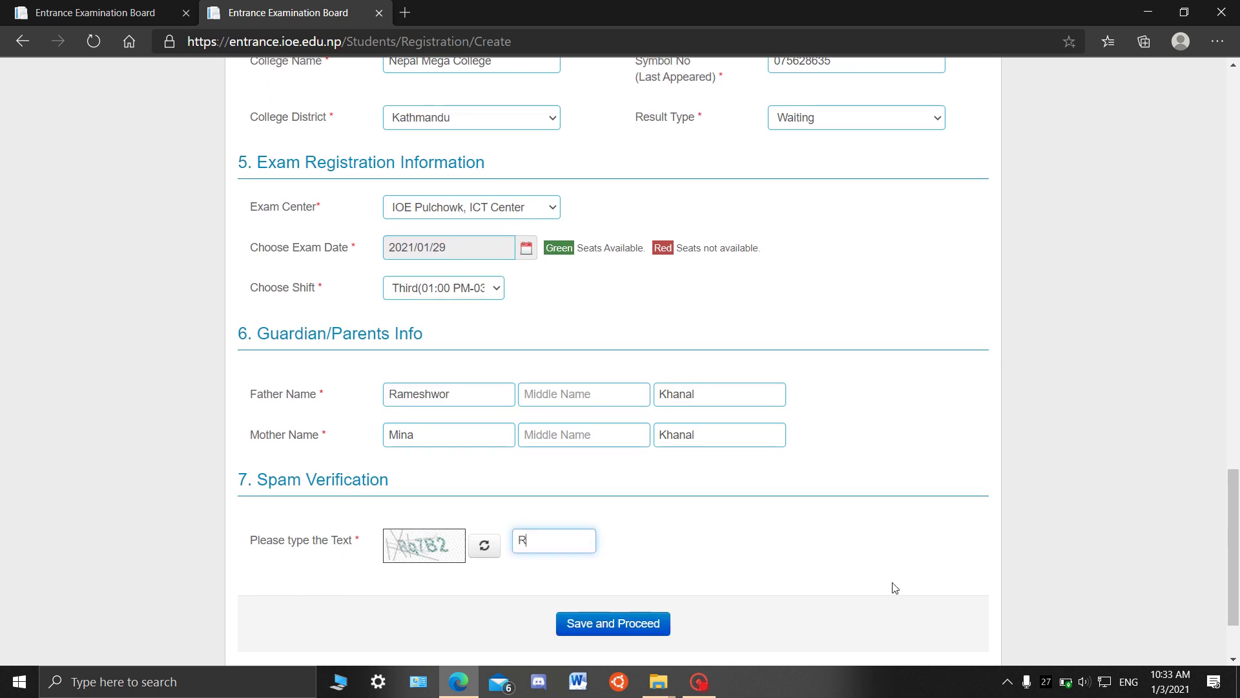
text(q7B2)
click(576, 626)
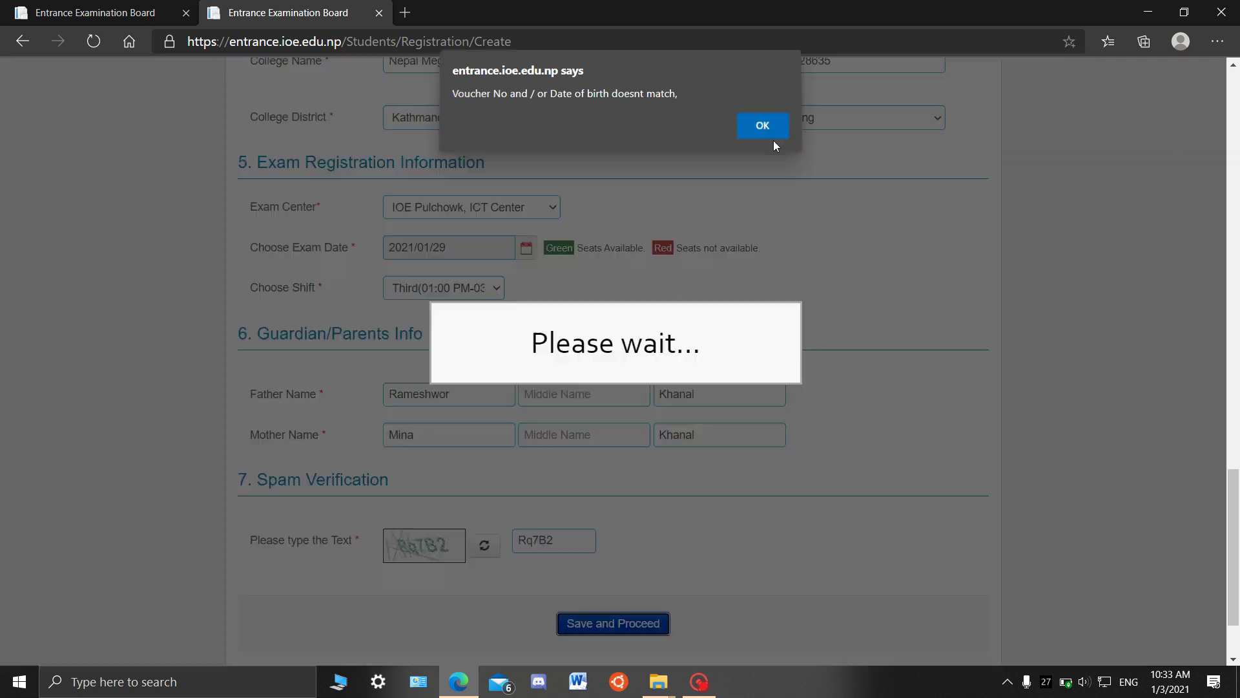
click(773, 140)
scroll(732, 265, up, 5)
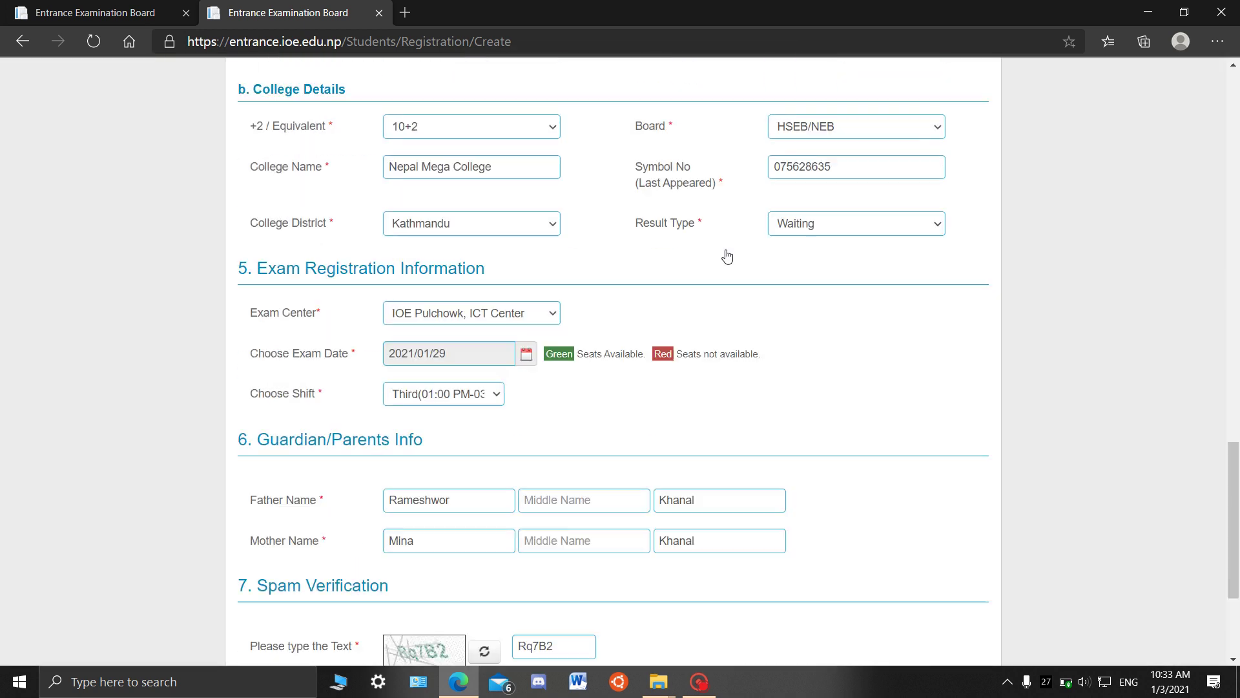
- Try again to save and proceed with the completed registration form, and dismiss the resulting alert
scroll(732, 265, down, 7)
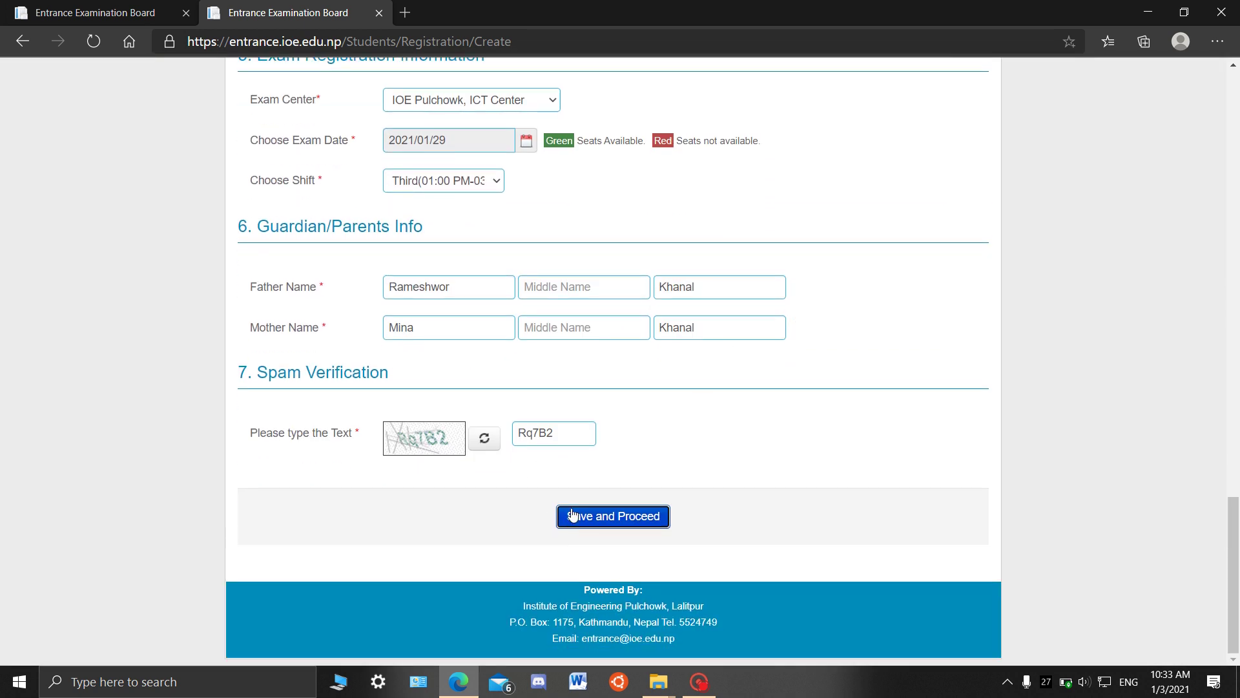
click(579, 520)
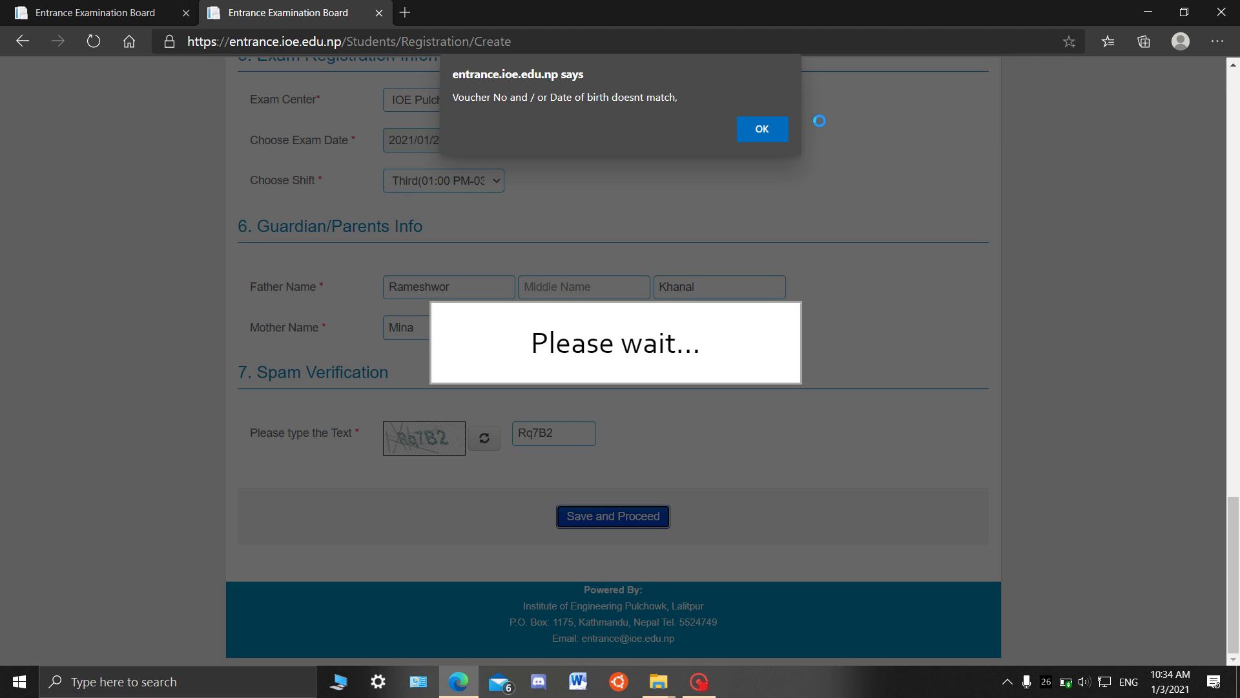
click(769, 131)
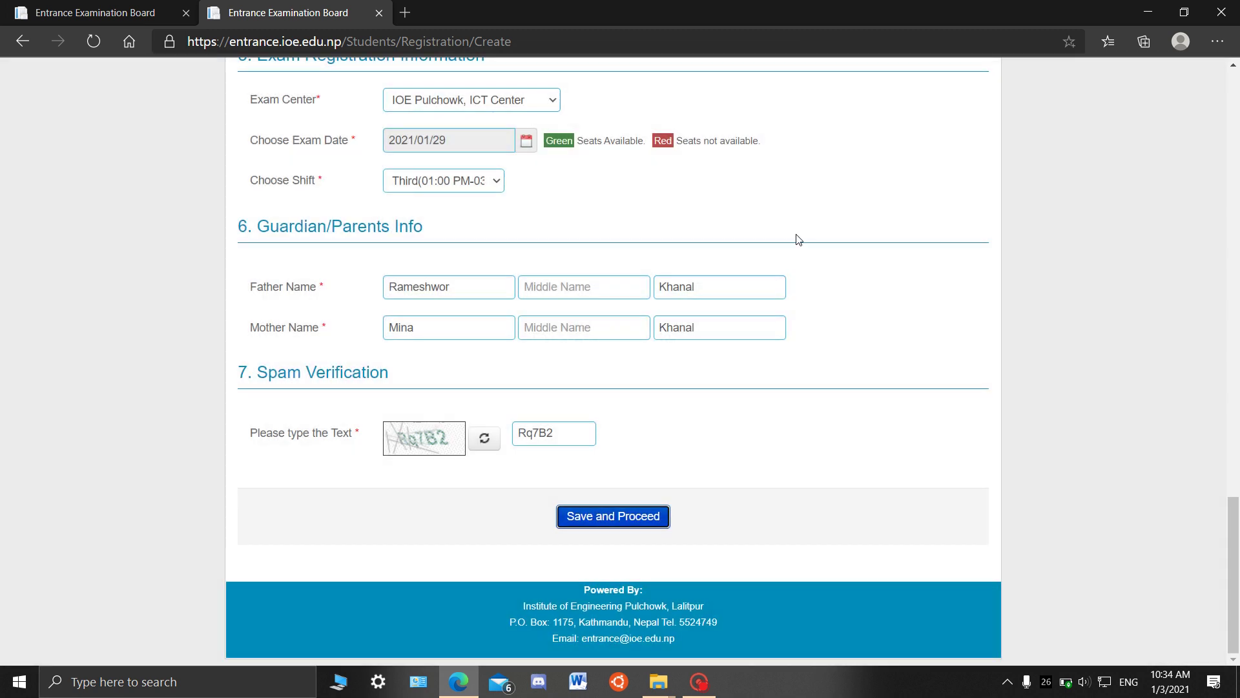
- Review the filled-in registration form, from the photo and identification document through the address, academic, exam and guardian details to the spam verification
scroll(704, 277, up, 2)
scroll(491, 323, up, 15)
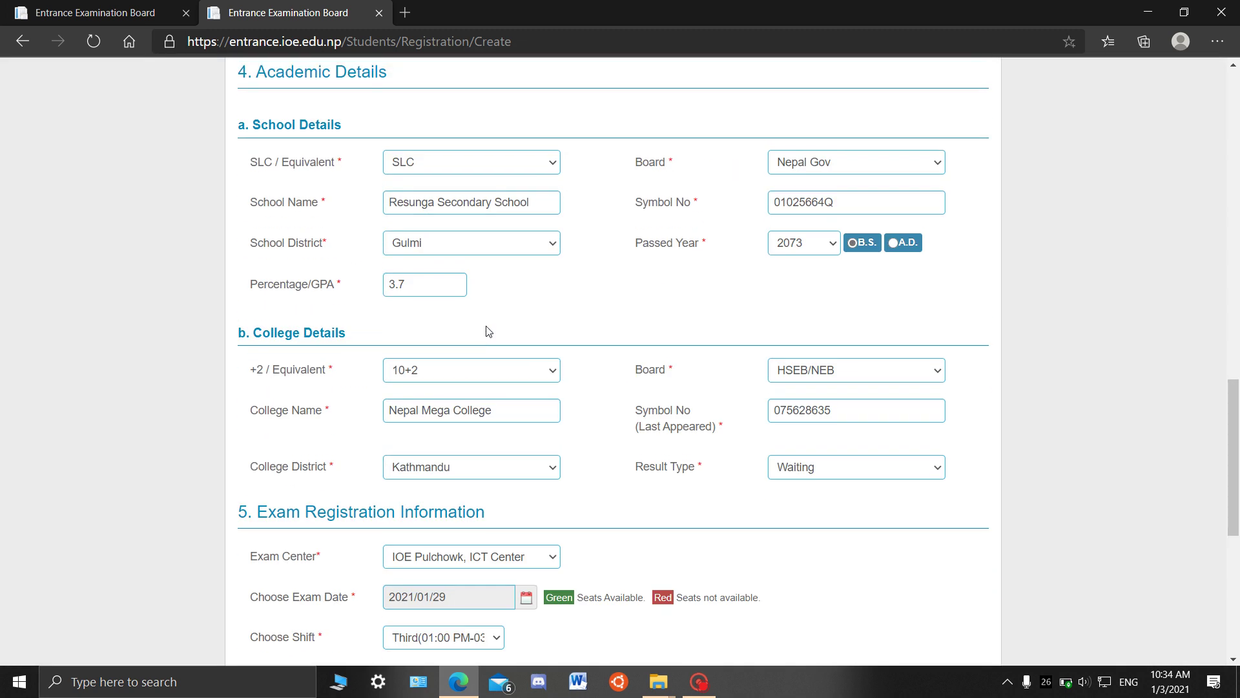
scroll(491, 323, up, 2)
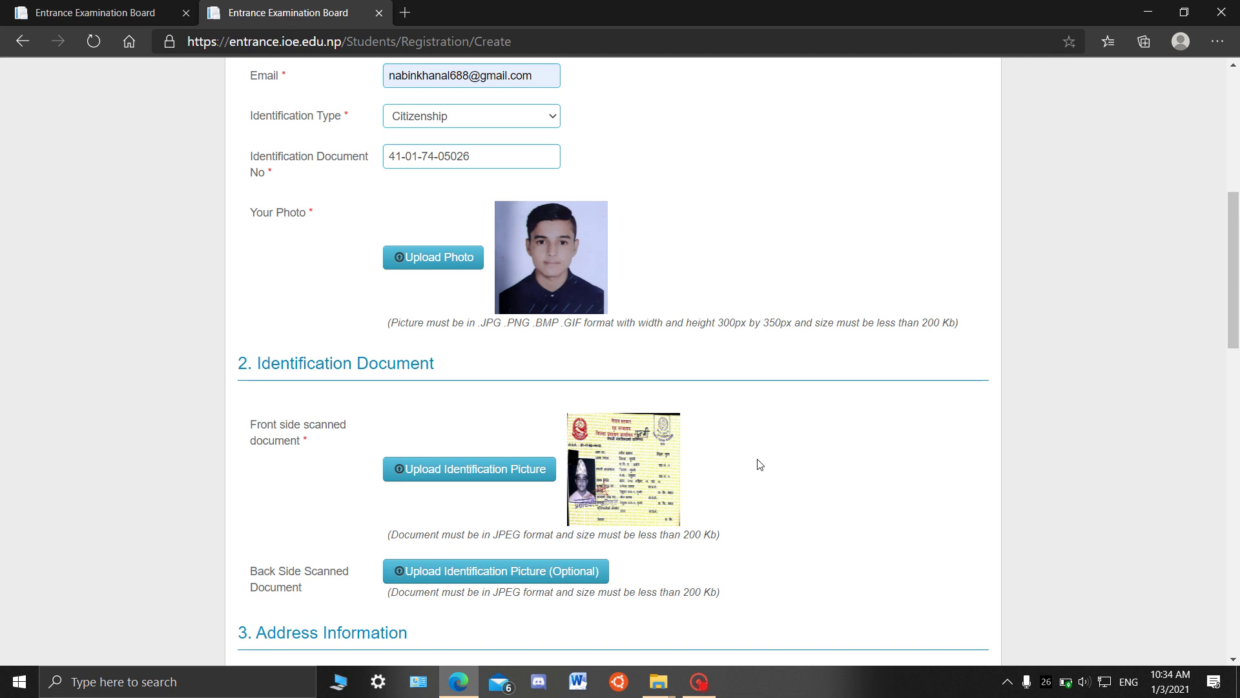
scroll(779, 439, down, 4)
scroll(780, 438, down, 7)
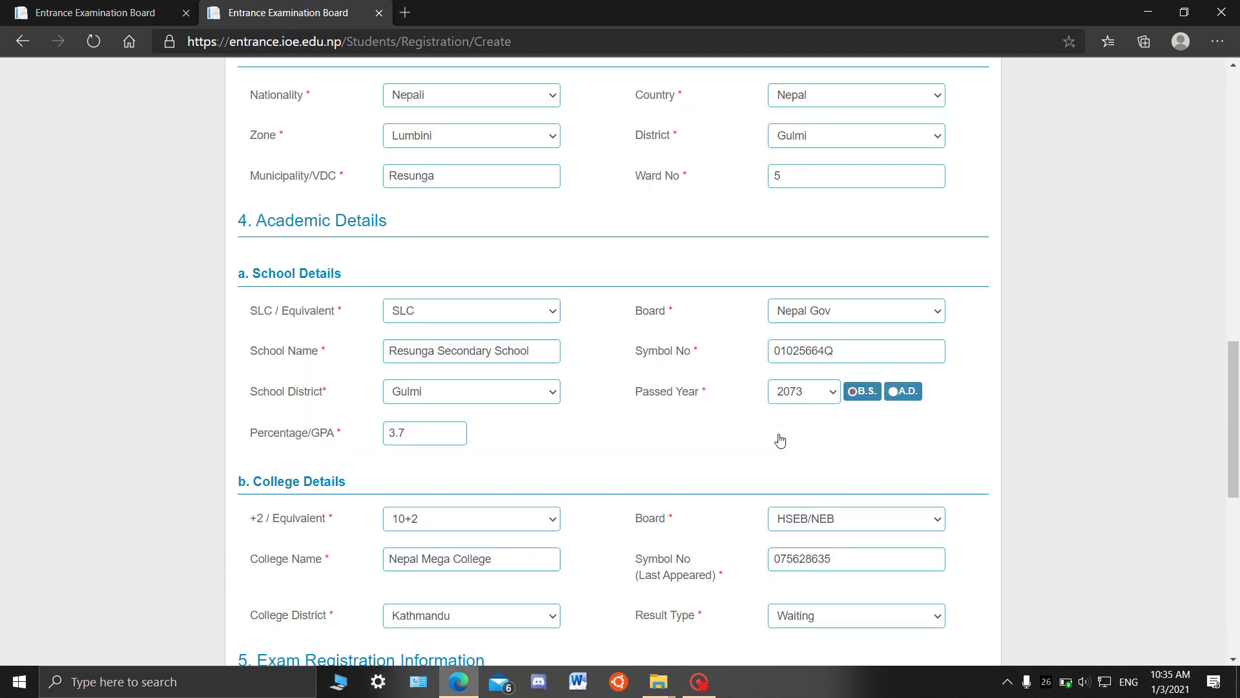
scroll(780, 439, down, 6)
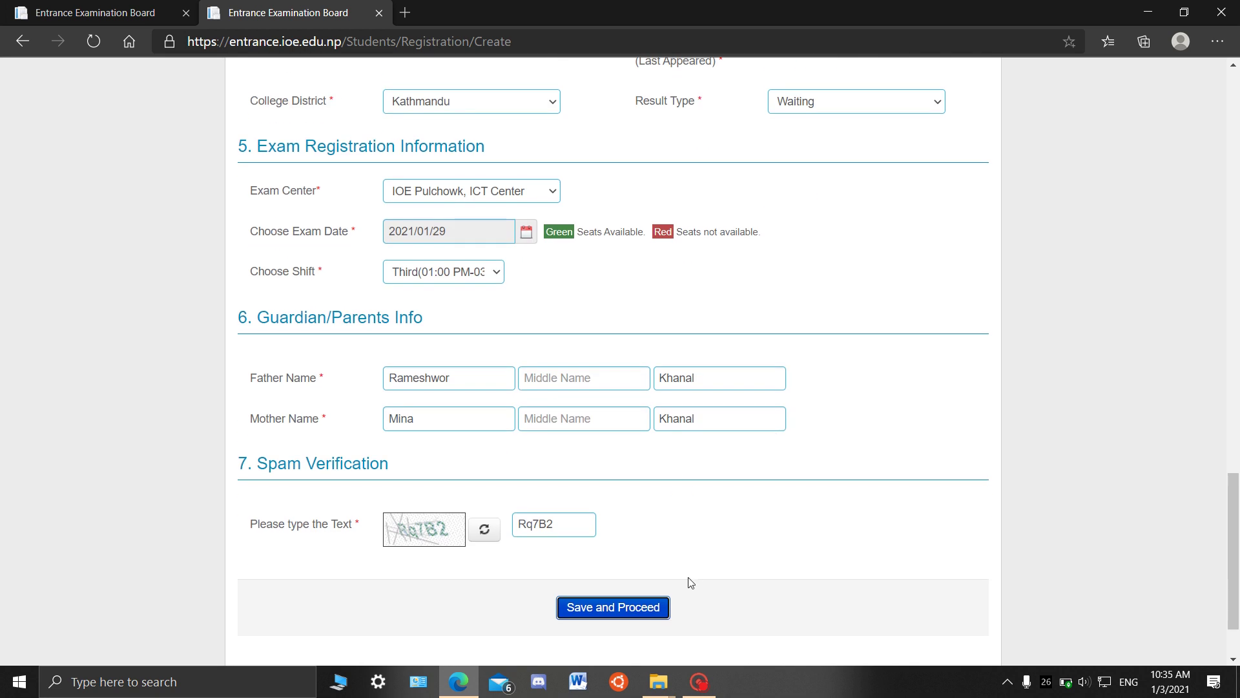
scroll(689, 581, down, 2)
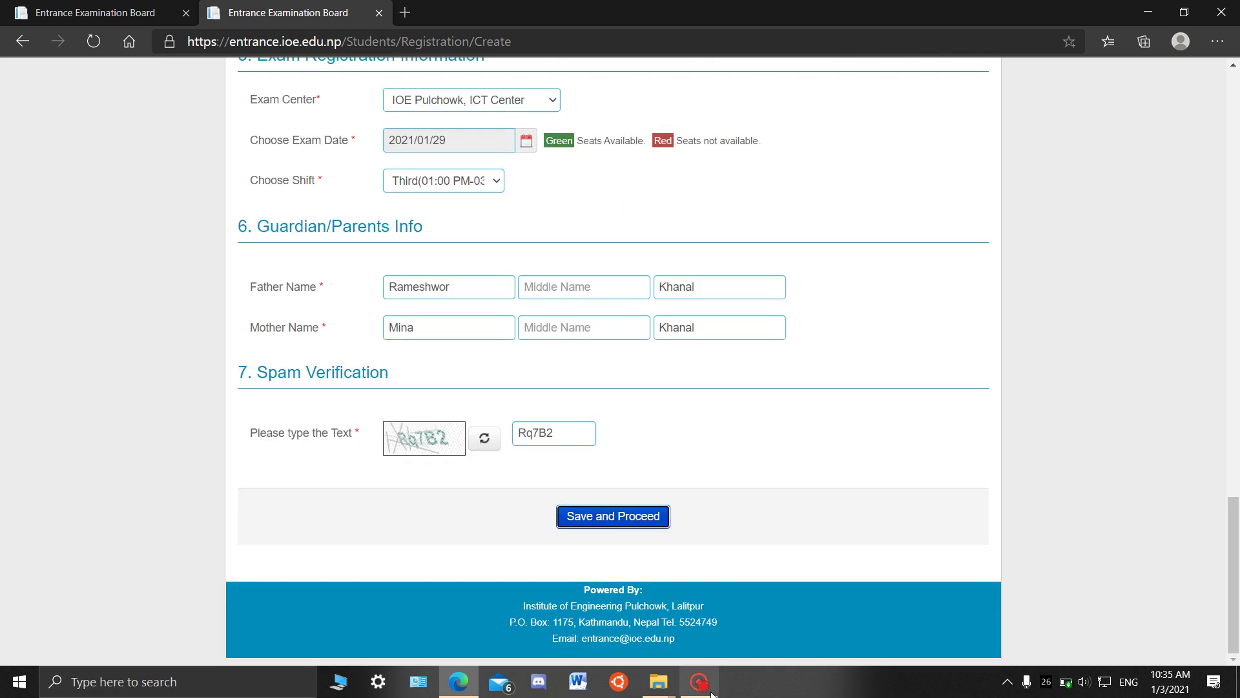
click(701, 690)
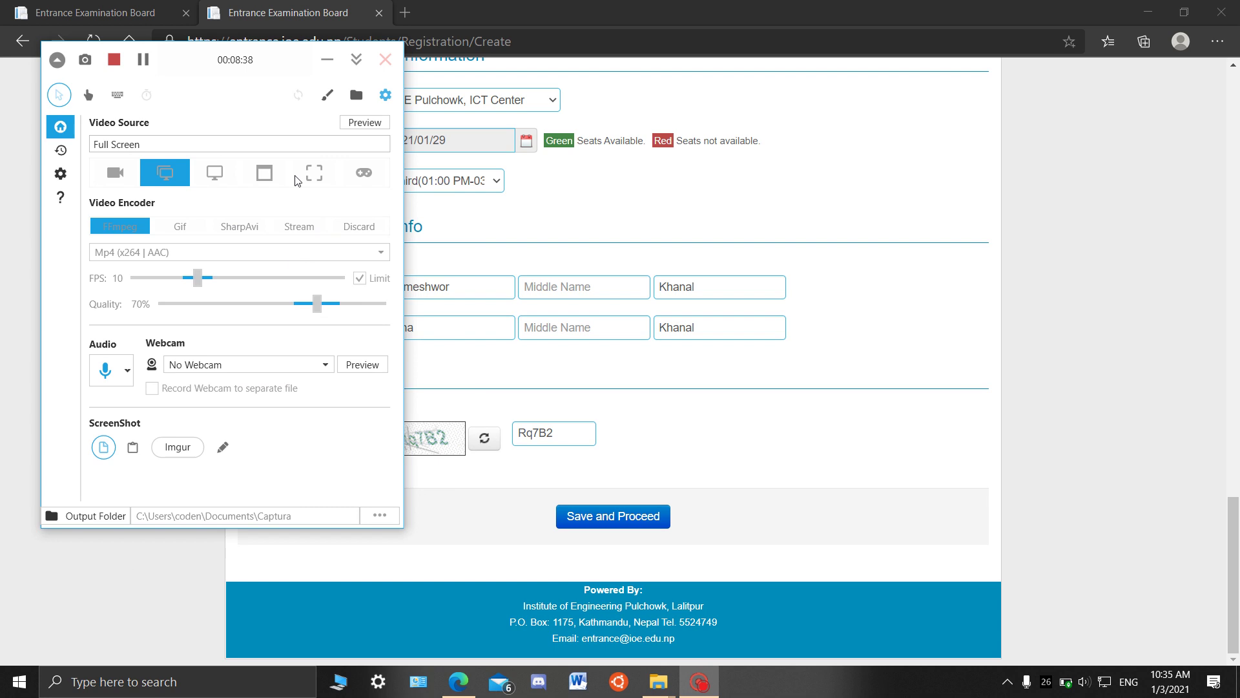